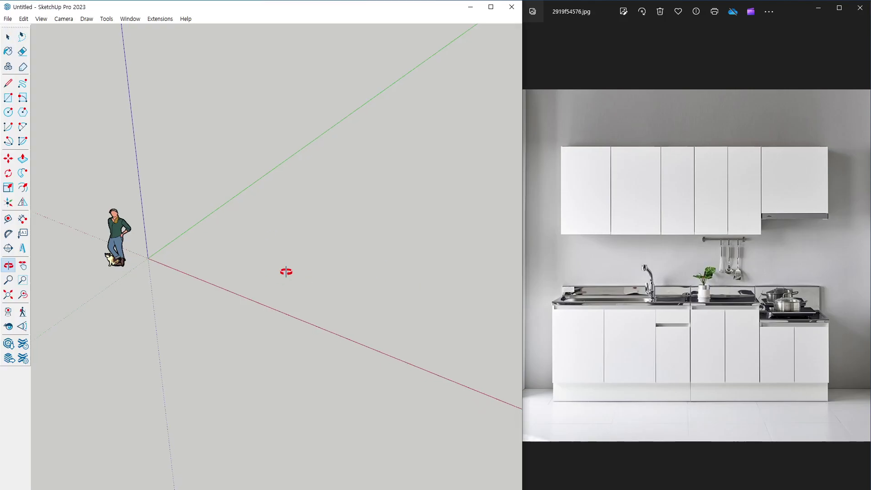
Mark the stove cabinet, countertop edge and recessed toe kick on the reference photo
scroll(207, 259, up, 2)
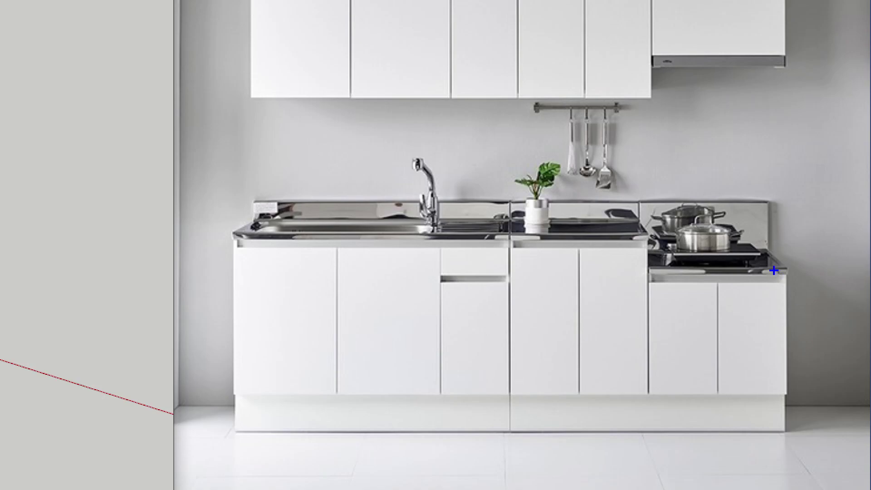
mouse_move(714, 228)
mouse_down()
mouse_move(664, 251)
mouse_move(693, 256)
mouse_up()
mouse_move(640, 240)
mouse_down()
mouse_move(786, 257)
mouse_move(783, 392)
mouse_up()
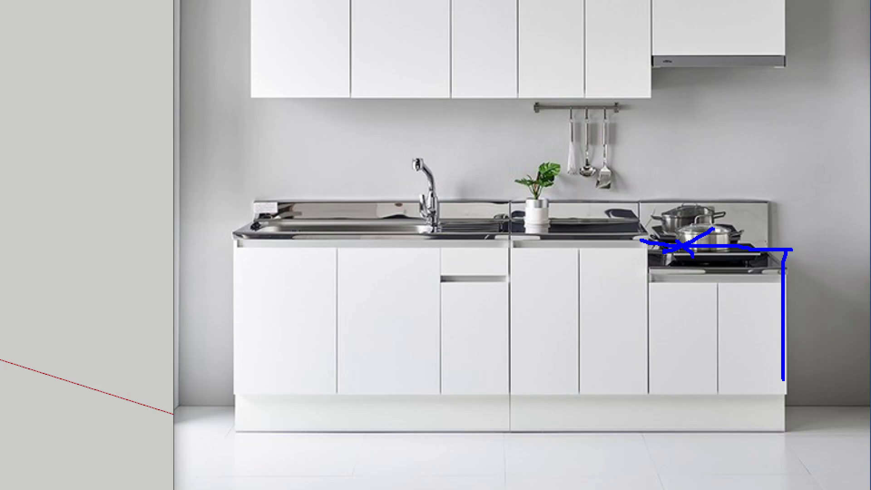
drag(632, 246, 766, 248)
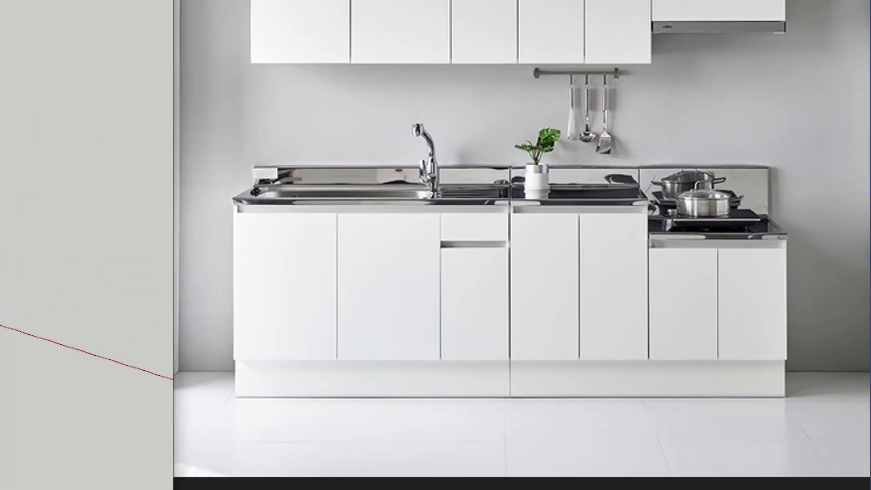
drag(222, 396, 368, 396)
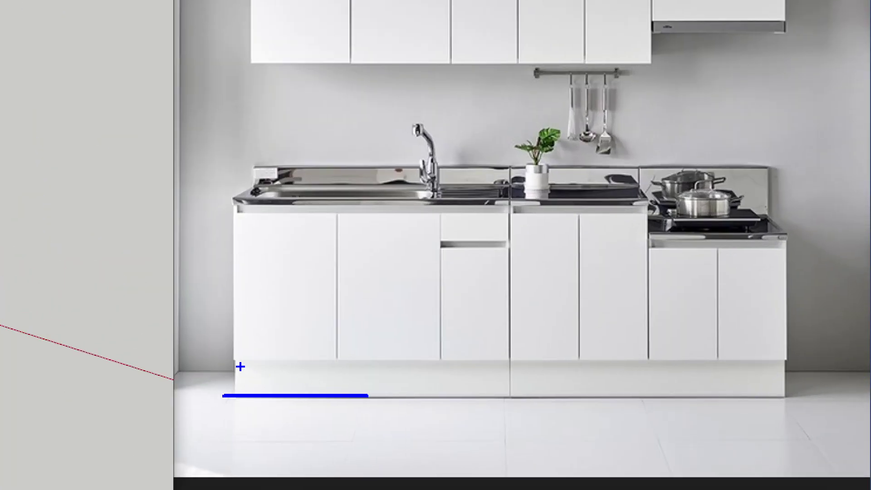
drag(215, 361, 366, 362)
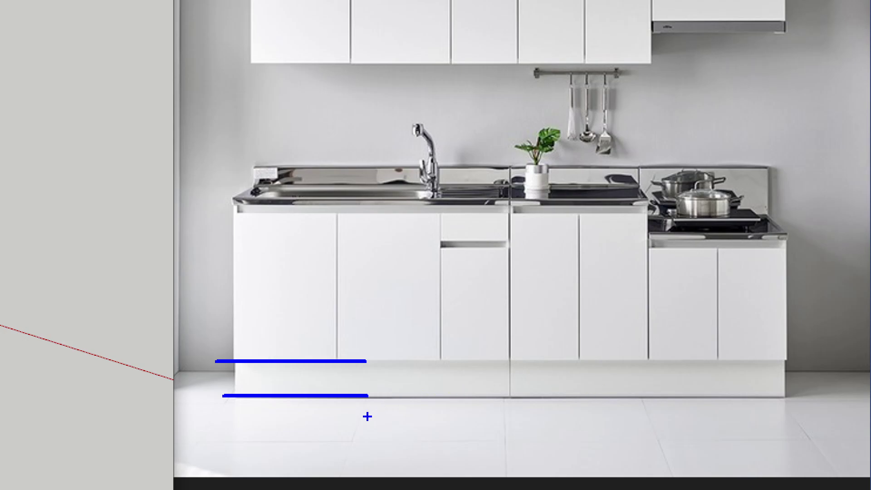
mouse_move(367, 416)
mouse_down()
mouse_move(387, 388)
mouse_move(401, 396)
mouse_up()
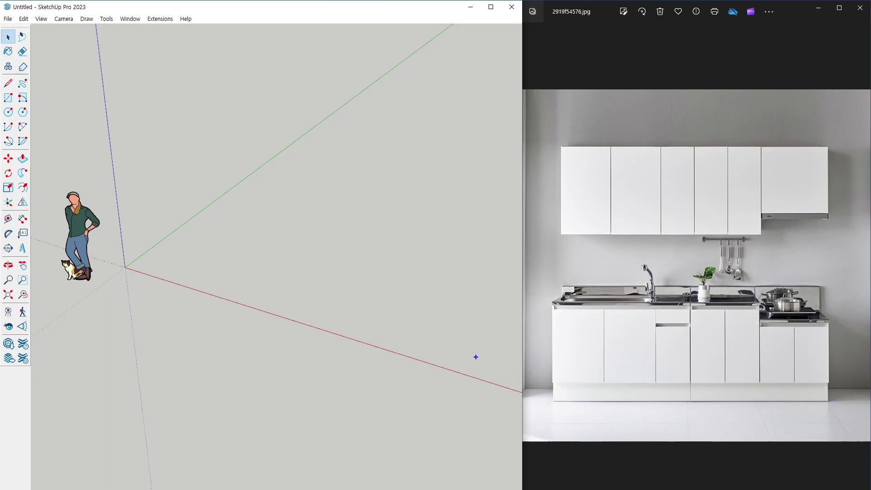
mouse_move(468, 346)
mouse_down()
mouse_move(548, 345)
mouse_move(523, 352)
mouse_up()
Sketch the cabinet body, toe kick recess and countertop slab with two depth lines
mouse_move(353, 331)
mouse_down()
mouse_move(412, 298)
mouse_move(430, 315)
mouse_move(448, 316)
mouse_move(306, 255)
mouse_move(329, 167)
mouse_up()
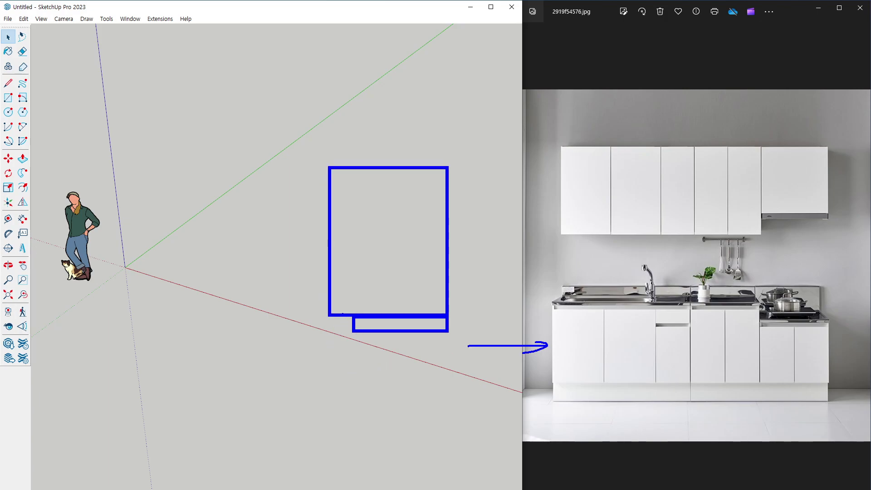
mouse_move(342, 314)
mouse_down()
mouse_move(343, 334)
mouse_move(371, 332)
mouse_move(322, 323)
mouse_move(337, 325)
mouse_up()
drag(320, 167, 451, 156)
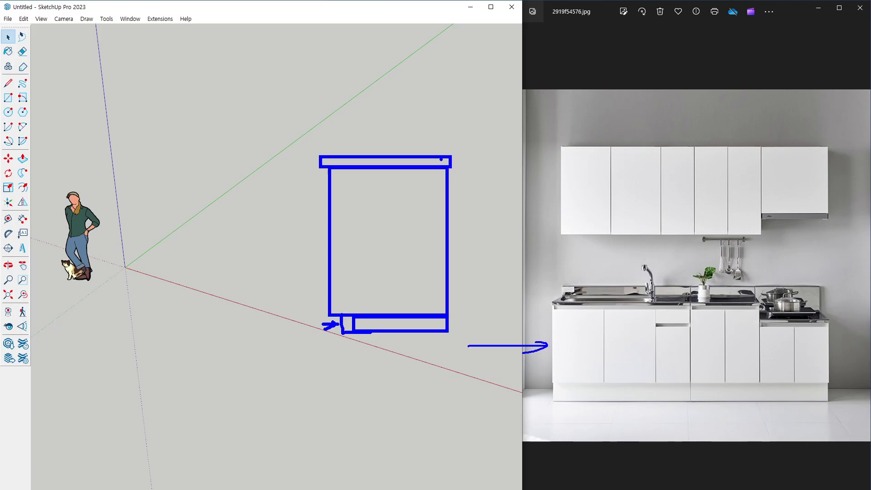
drag(452, 155, 535, 104)
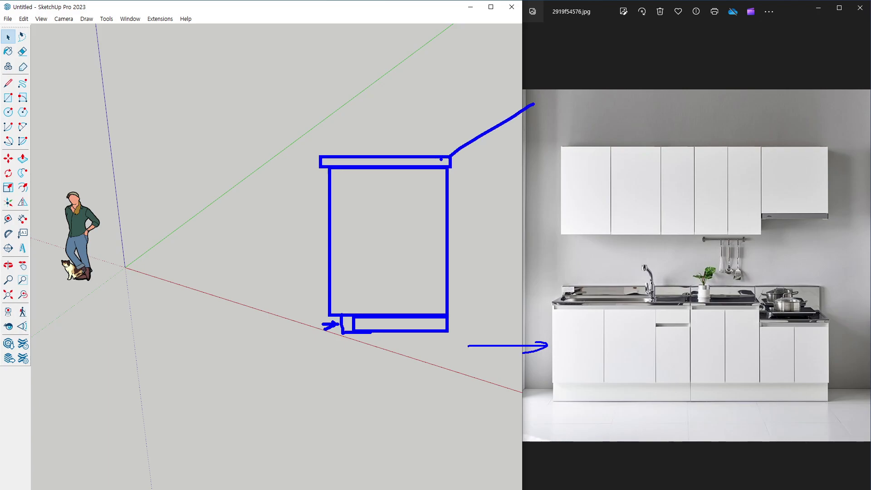
drag(320, 156, 440, 93)
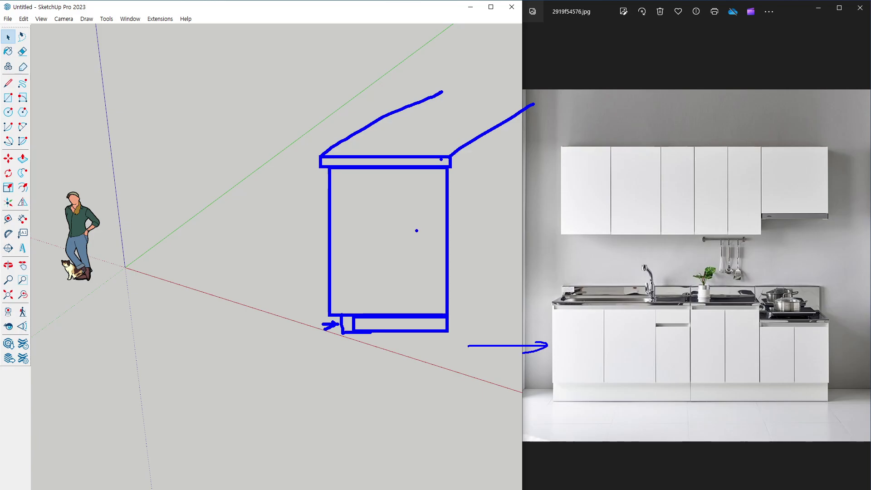
Add the cabinet bottom and floor lines, then annotate the toe kick recess size
drag(343, 331, 454, 332)
drag(248, 335, 463, 334)
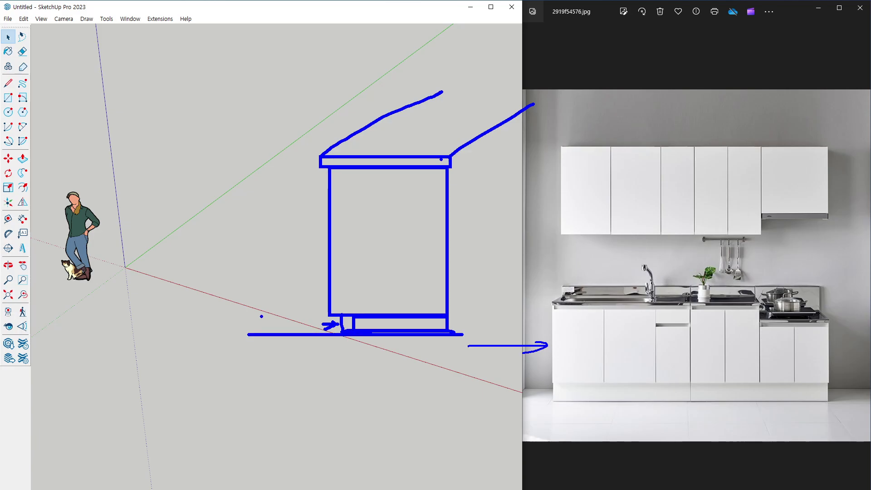
mouse_move(244, 313)
mouse_down()
mouse_move(295, 313)
mouse_move(258, 338)
mouse_move(264, 312)
mouse_move(225, 328)
mouse_up()
mouse_move(242, 319)
mouse_down()
mouse_move(241, 333)
mouse_move(253, 320)
mouse_move(238, 332)
mouse_move(246, 344)
mouse_move(250, 333)
mouse_move(323, 315)
mouse_move(329, 352)
mouse_move(340, 362)
mouse_up()
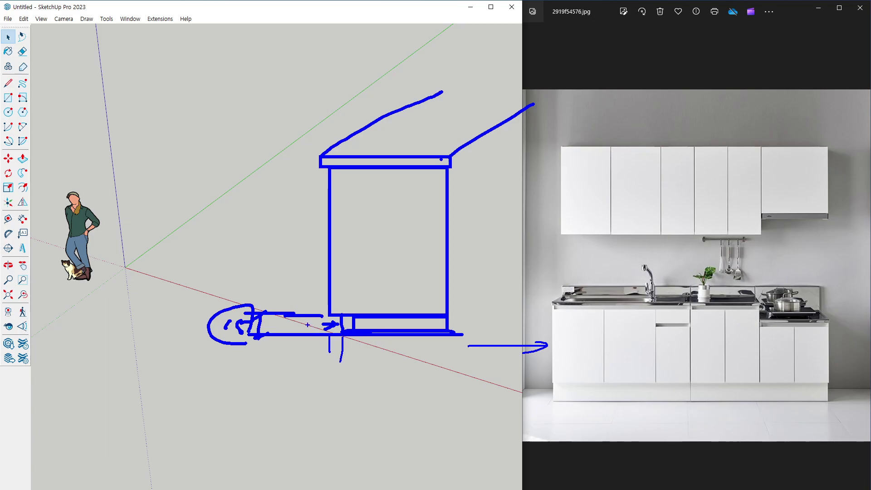
Draw leader lines from the countertop top and write the 800 height beside it
drag(307, 325, 332, 323)
drag(217, 154, 319, 157)
drag(452, 157, 463, 157)
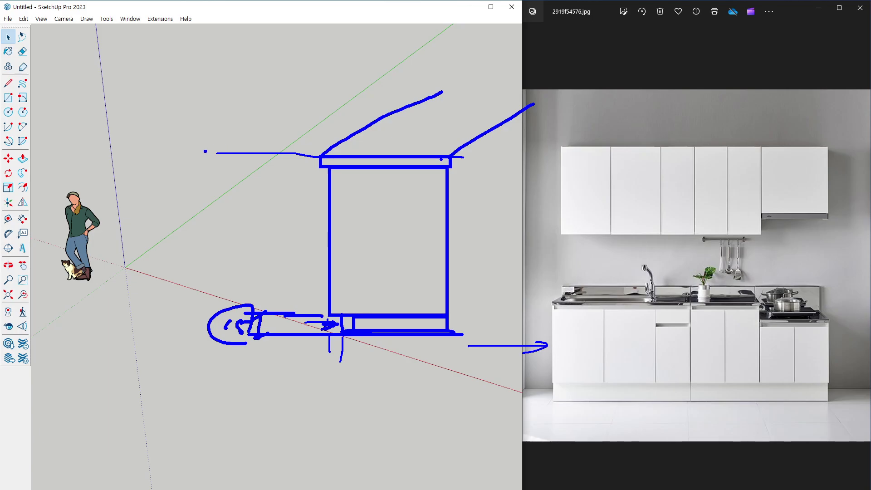
mouse_move(175, 136)
mouse_down()
mouse_move(168, 152)
mouse_move(220, 151)
mouse_up()
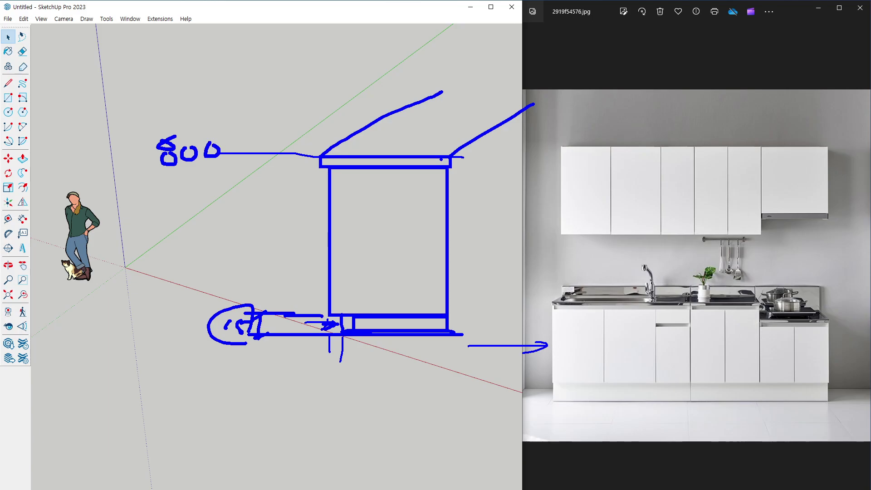
Mark the countertop underside and bracket the countertop thickness on the sketch
mouse_move(302, 167)
mouse_down()
mouse_move(320, 166)
mouse_move(237, 167)
mouse_move(247, 178)
mouse_move(255, 147)
mouse_up()
click(257, 168)
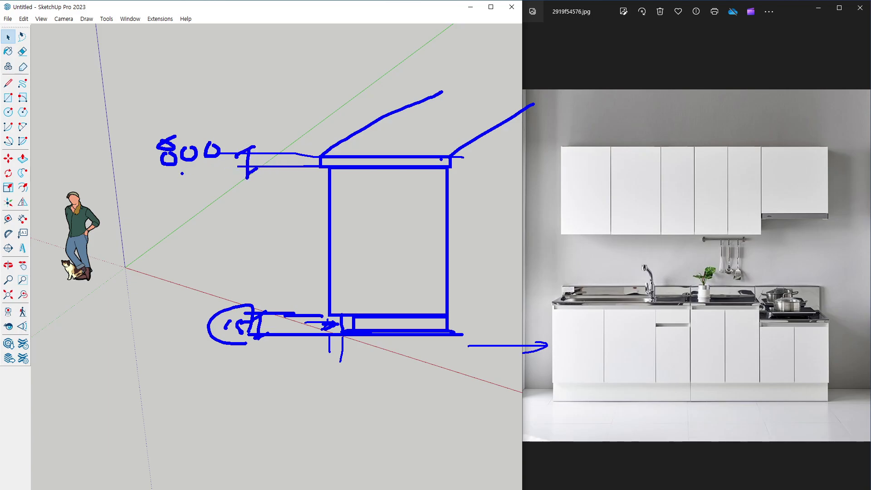
drag(194, 168, 194, 184)
drag(193, 170, 368, 146)
click(219, 171)
mouse_move(290, 147)
mouse_down()
mouse_move(306, 165)
mouse_move(294, 171)
mouse_up()
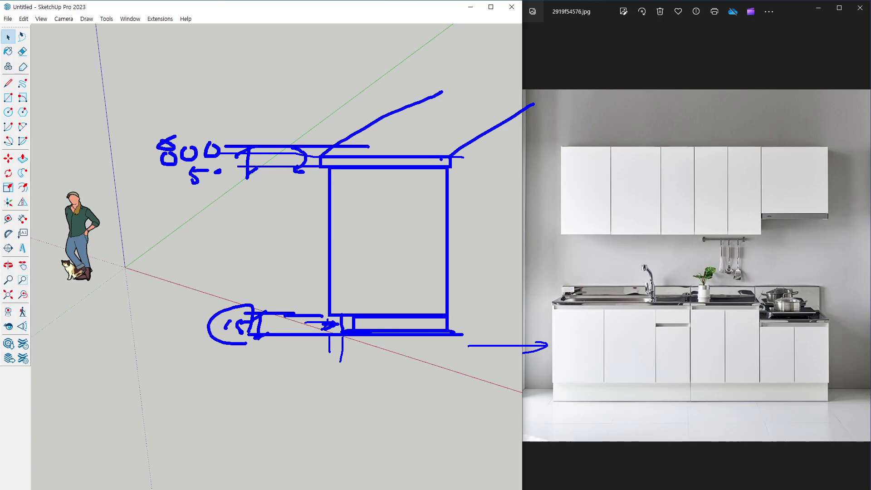
Mark the toe kick dimensions and outline door panels on the sketch and photo
drag(222, 340, 313, 340)
mouse_move(267, 315)
mouse_down()
mouse_move(266, 333)
mouse_move(280, 307)
mouse_move(321, 316)
mouse_up()
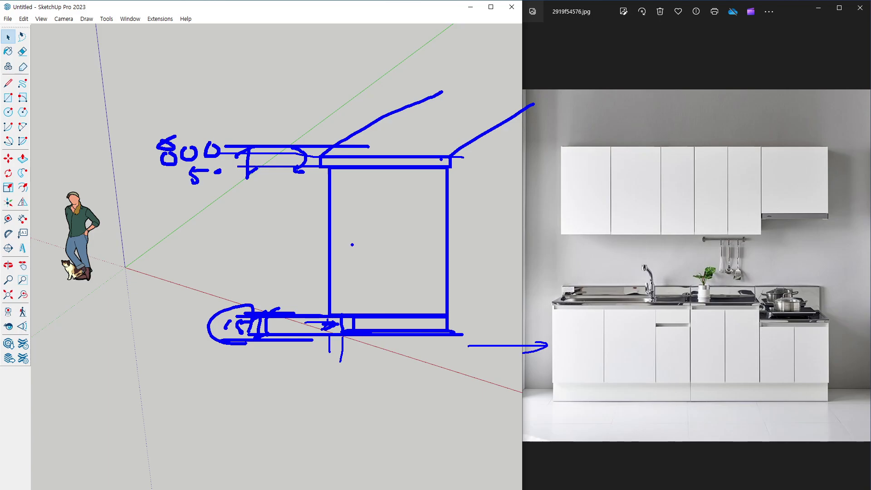
mouse_move(327, 171)
mouse_down()
mouse_move(314, 268)
mouse_move(321, 312)
mouse_up()
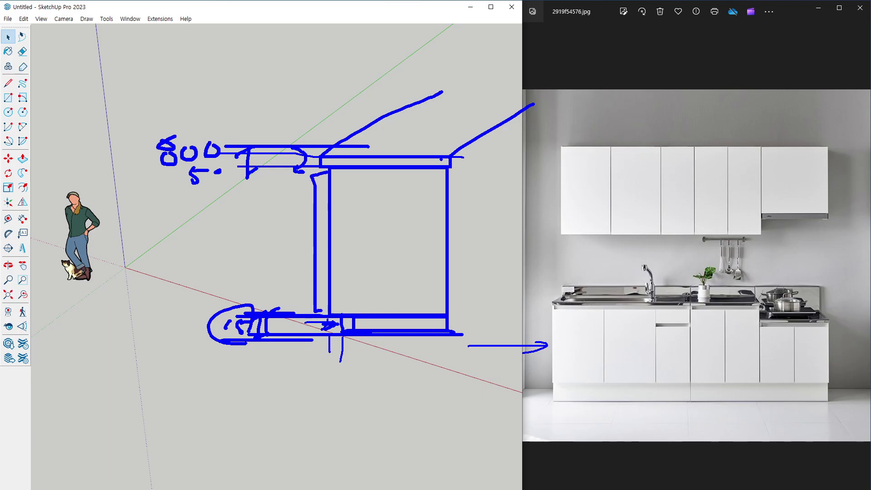
drag(549, 311, 610, 383)
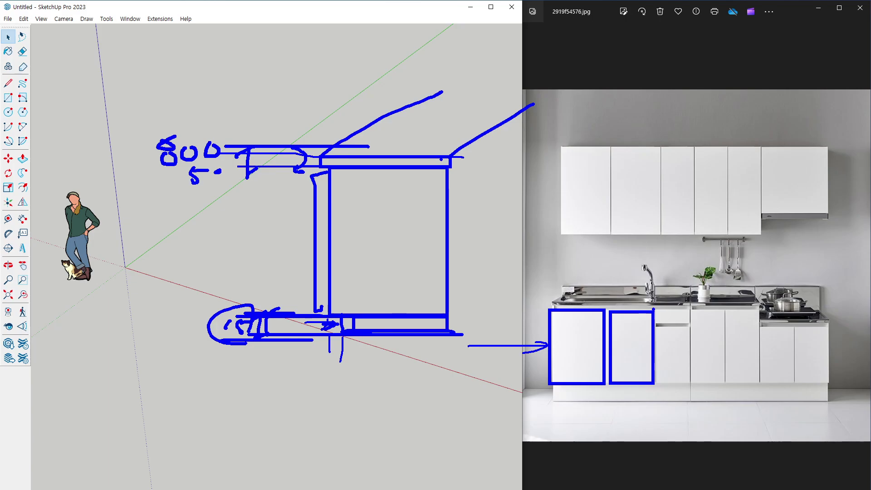
Clear the sketch notes and start a rectangle at the origin
key(Escape)
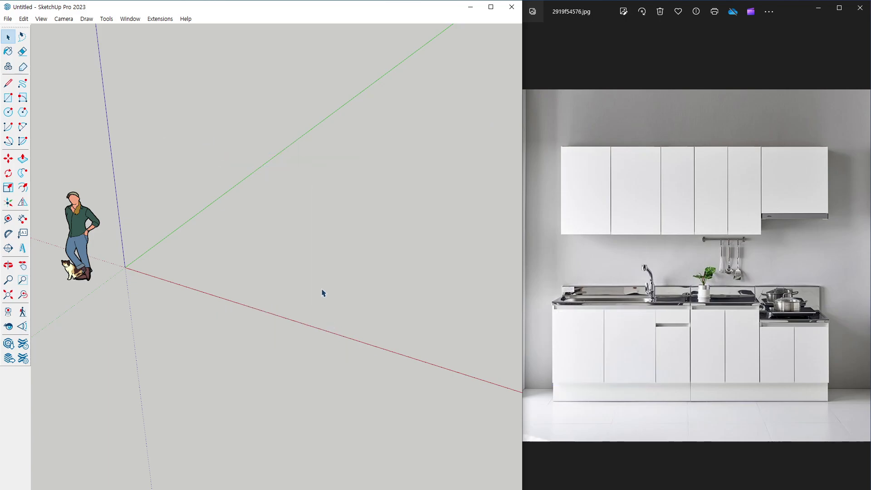
middle_drag(367, 275, 363, 273)
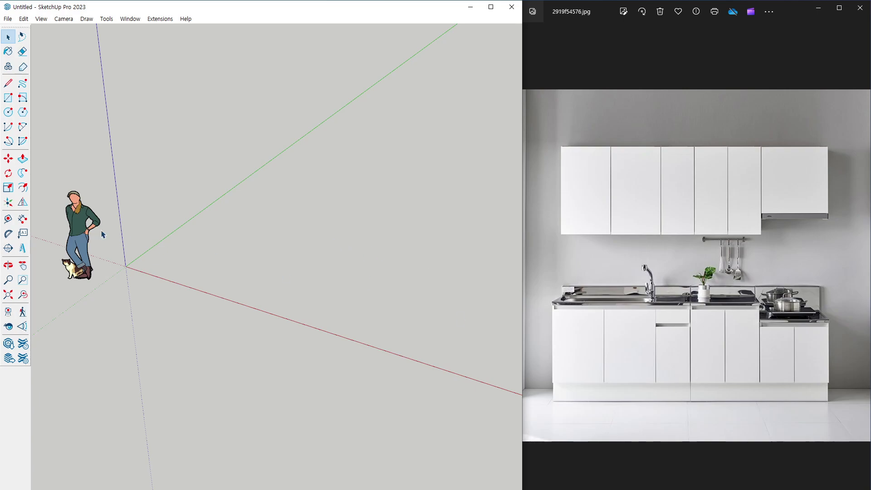
click(8, 98)
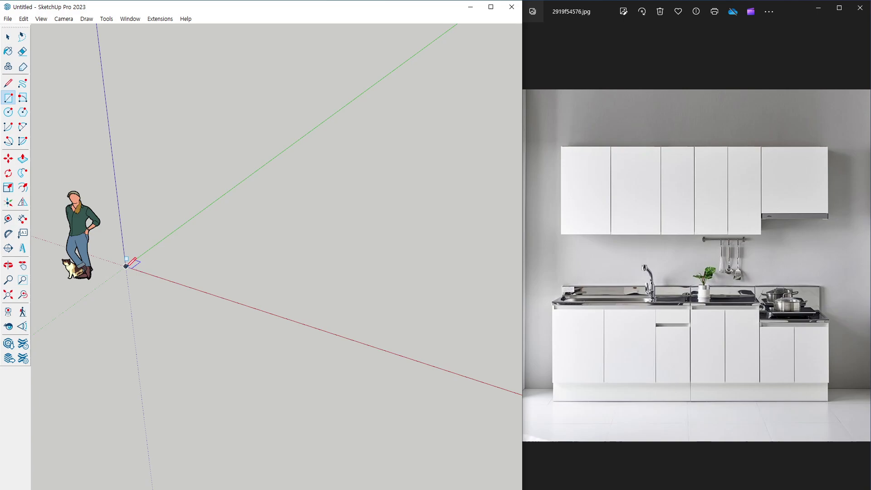
click(126, 266)
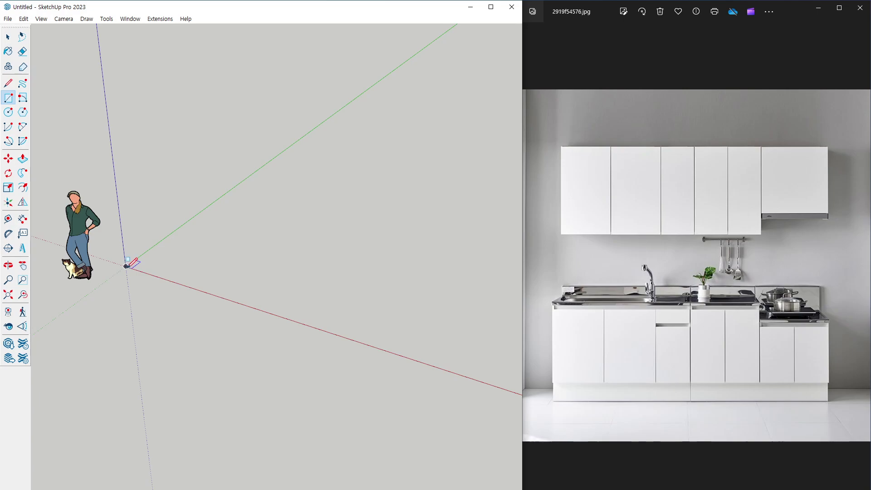
click(439, 310)
Annotate the height direction and a 600 depth along the green axis, then clear the notes
drag(70, 198, 87, 205)
drag(119, 284, 120, 224)
mouse_move(118, 192)
mouse_down()
mouse_move(111, 195)
mouse_move(134, 234)
mouse_move(148, 226)
mouse_up()
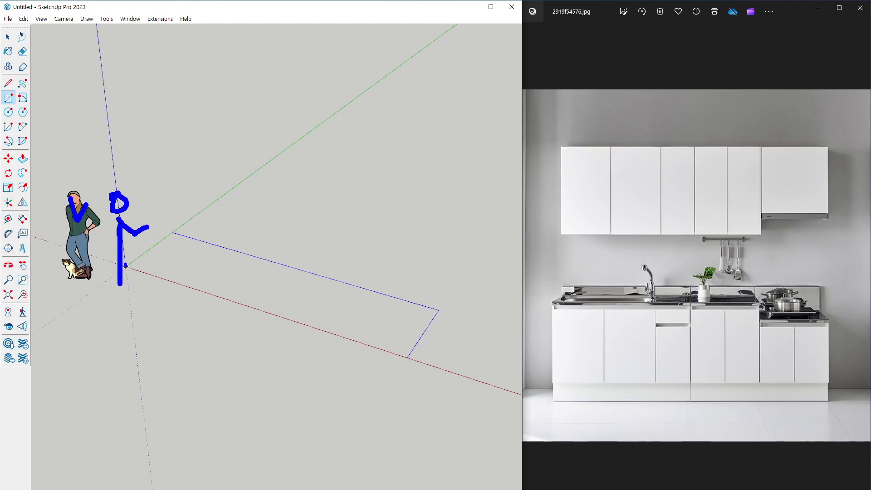
drag(128, 260, 171, 236)
drag(160, 230, 177, 237)
mouse_move(92, 127)
mouse_down()
mouse_move(71, 146)
mouse_move(87, 136)
mouse_move(110, 144)
mouse_up()
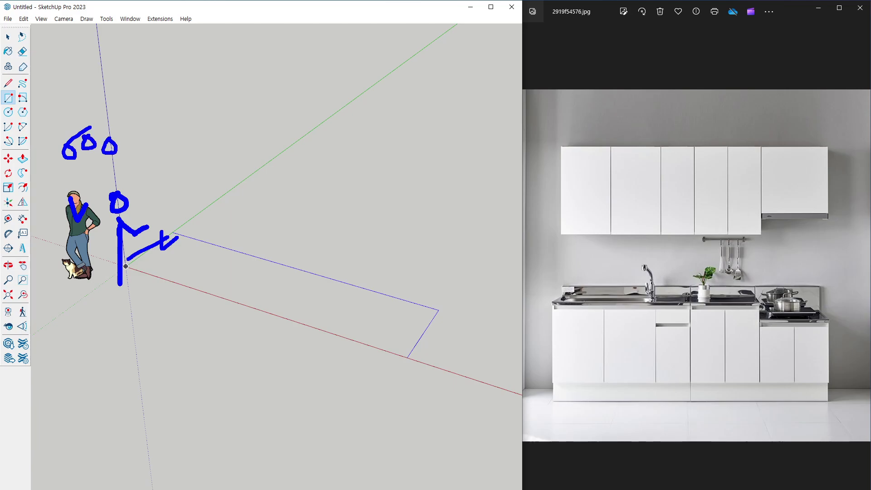
key(Escape)
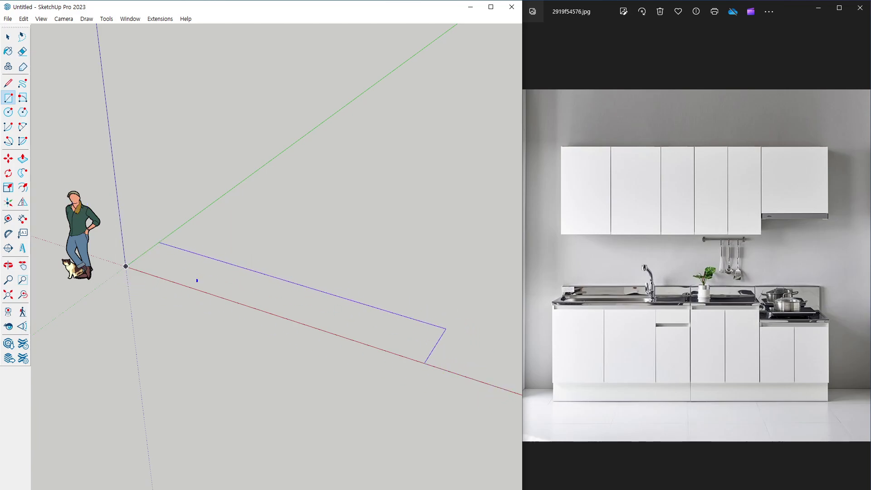
Finish the long rectangular footprint along the red axis at its typed size
mouse_move(130, 271)
mouse_down()
mouse_move(435, 380)
mouse_move(396, 387)
mouse_up()
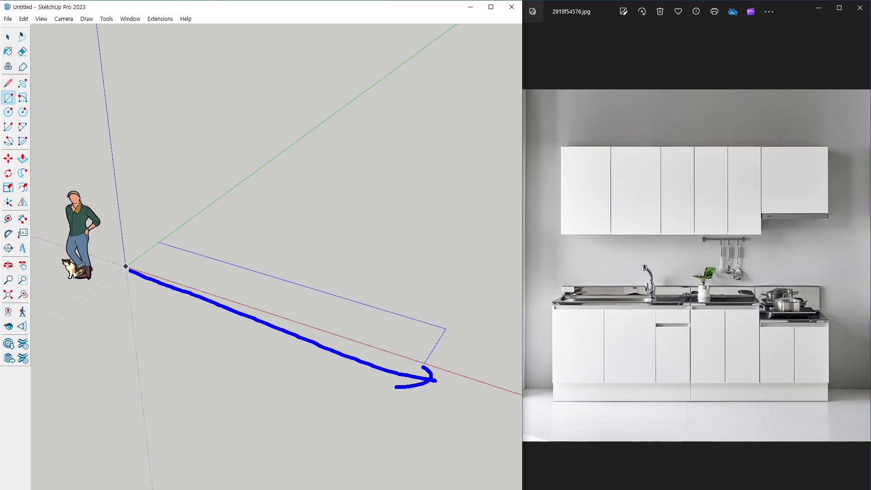
key(Escape)
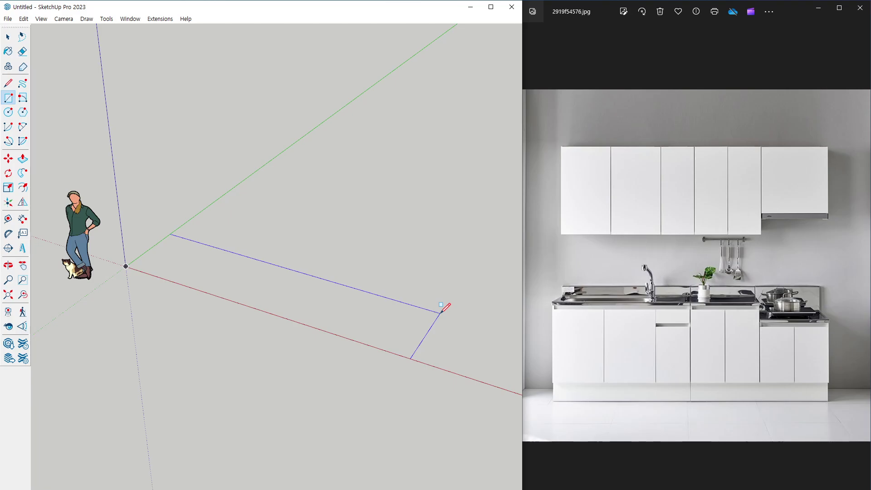
key(Return)
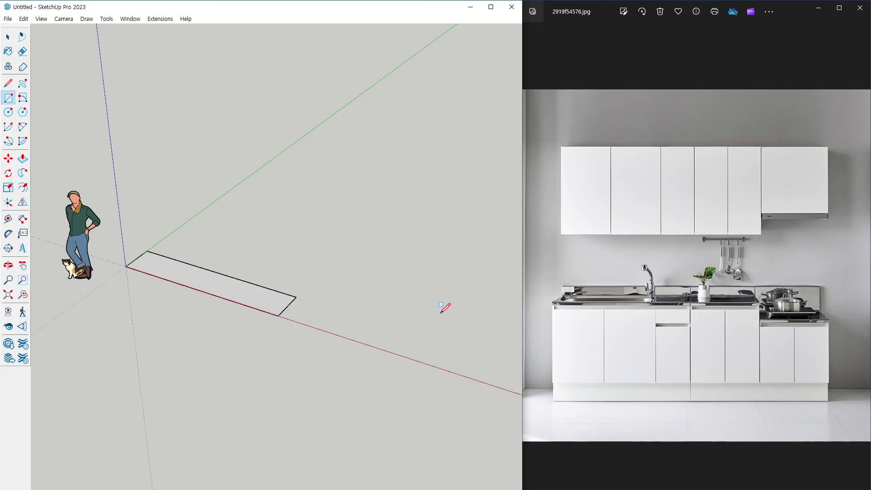
scroll(138, 269, up, 1)
scroll(136, 272, up, 2)
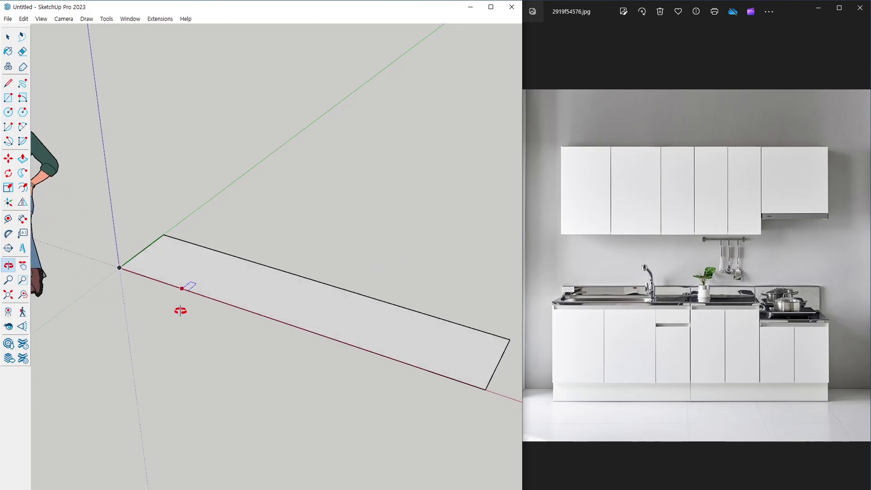
Try a Push/Pull extrusion on the footprint, then cancel back to the flat face
key(p)
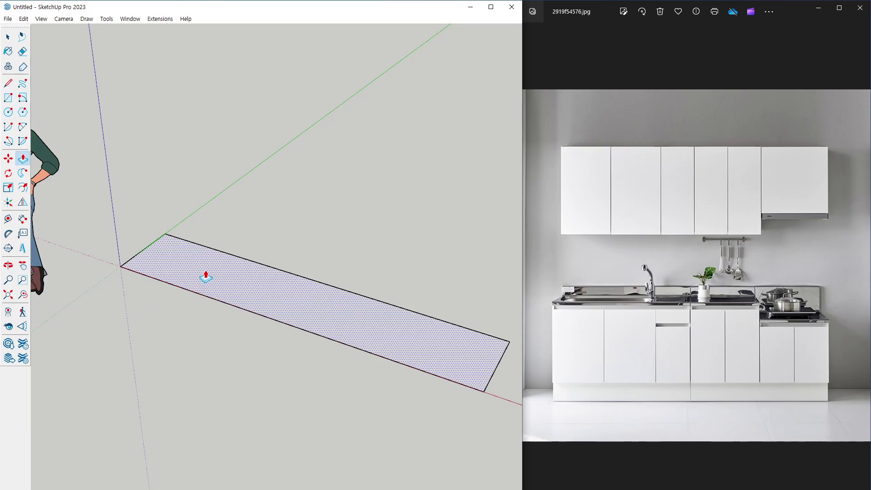
click(206, 276)
key(Escape)
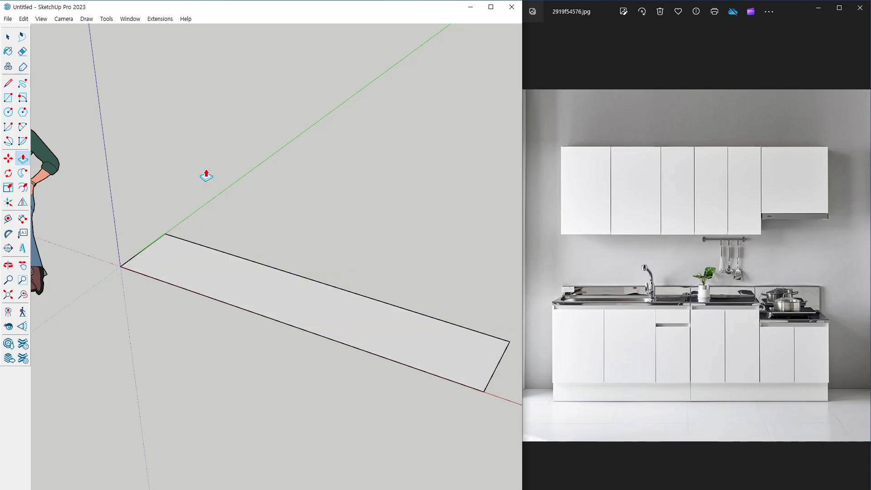
click(169, 274)
drag(151, 133, 138, 164)
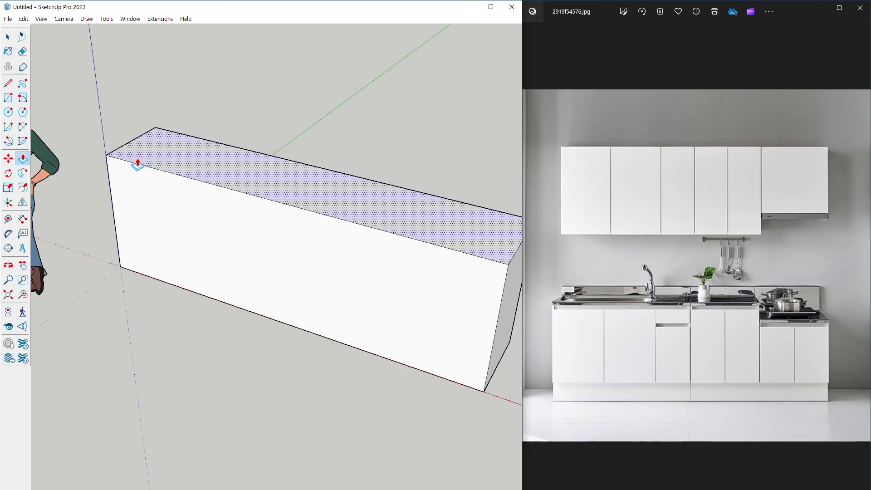
key(Escape)
Place a cabinet-height guide above the footprint and a second guide 50 mm from it
middle_drag(172, 280, 169, 289)
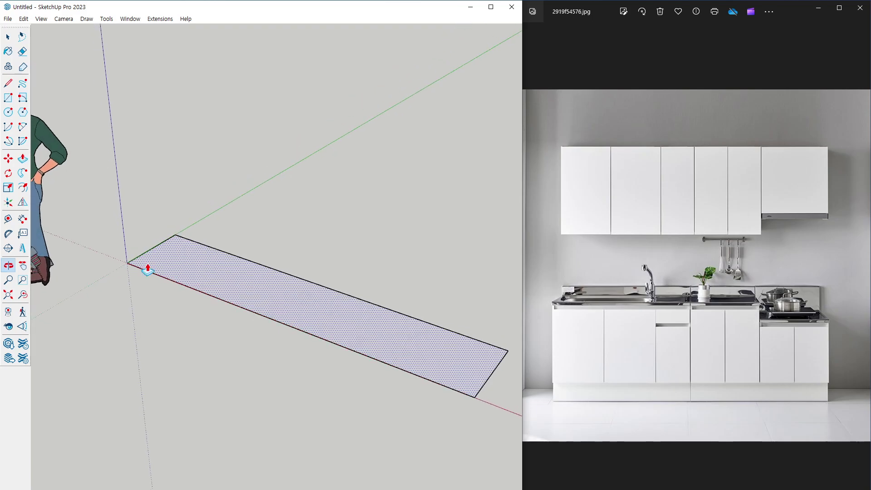
click(175, 282)
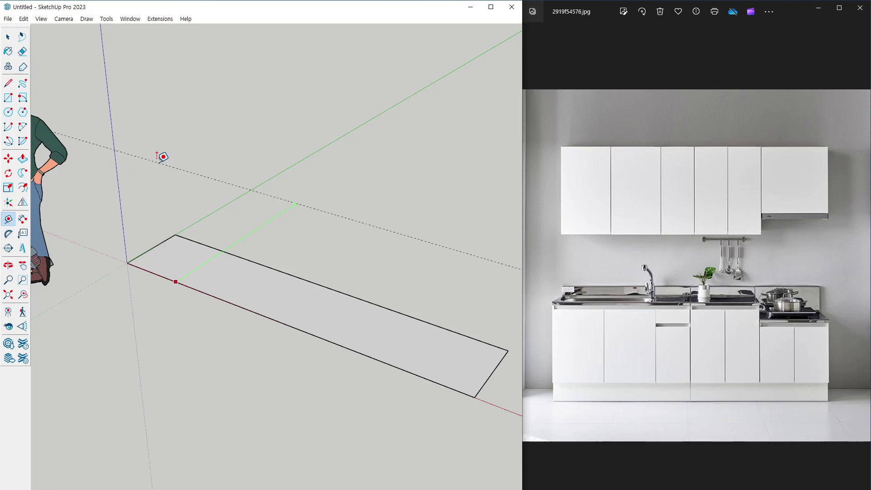
middle_drag(161, 208, 140, 187)
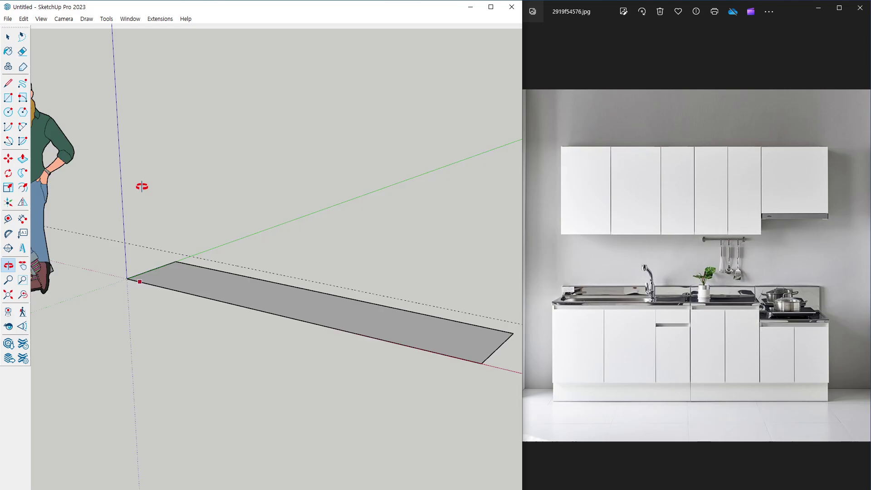
click(176, 289)
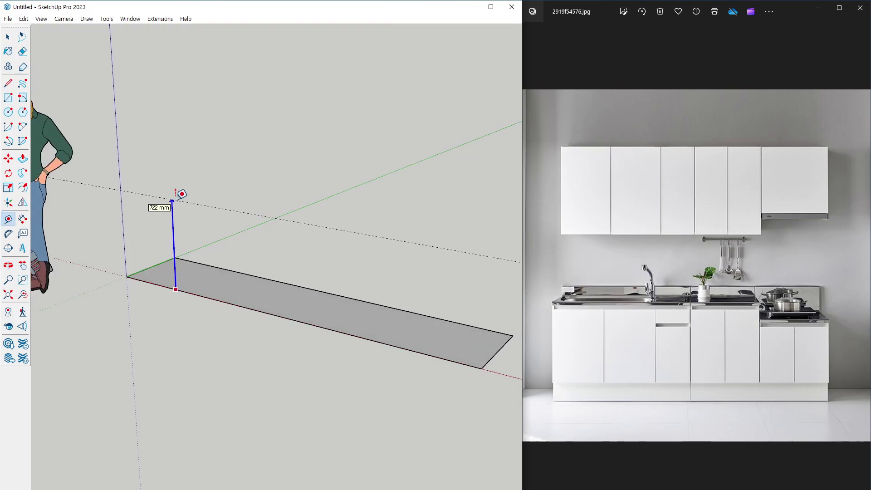
click(176, 190)
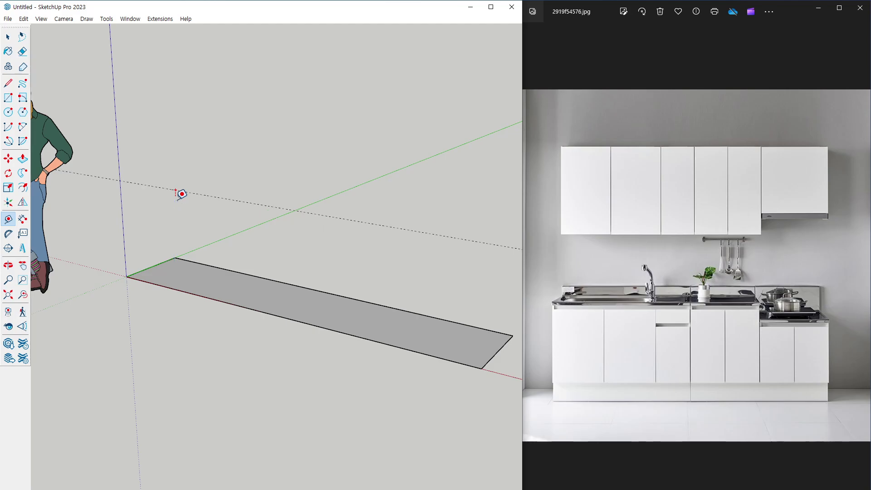
click(171, 189)
text(50)
key(Return)
Add a guide offset 100 mm from the footprint's front edge
click(164, 287)
key(Escape)
click(152, 283)
text(100)
key(Return)
drag(502, 401, 624, 403)
mouse_move(528, 300)
mouse_down()
mouse_move(593, 300)
mouse_move(502, 300)
mouse_move(513, 401)
mouse_up()
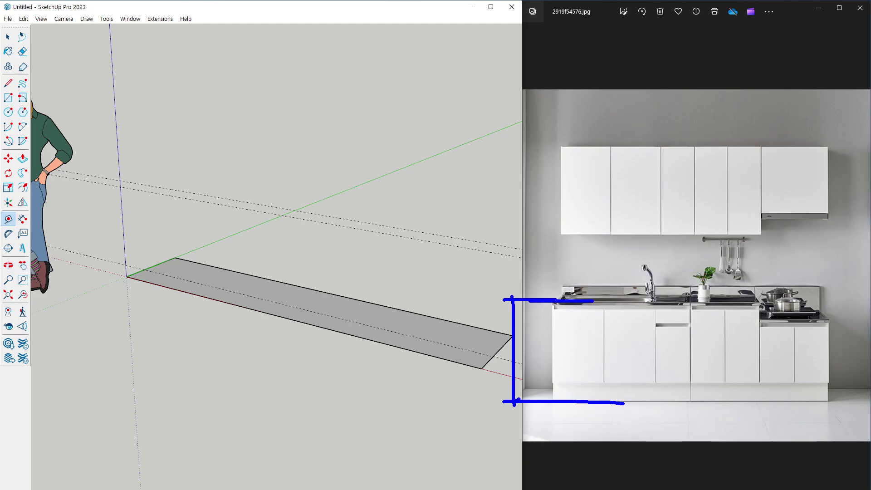
mouse_move(513, 300)
mouse_down()
mouse_move(462, 345)
mouse_move(481, 338)
mouse_up()
mouse_move(538, 311)
mouse_down()
mouse_move(578, 311)
mouse_move(543, 320)
mouse_move(541, 312)
mouse_up()
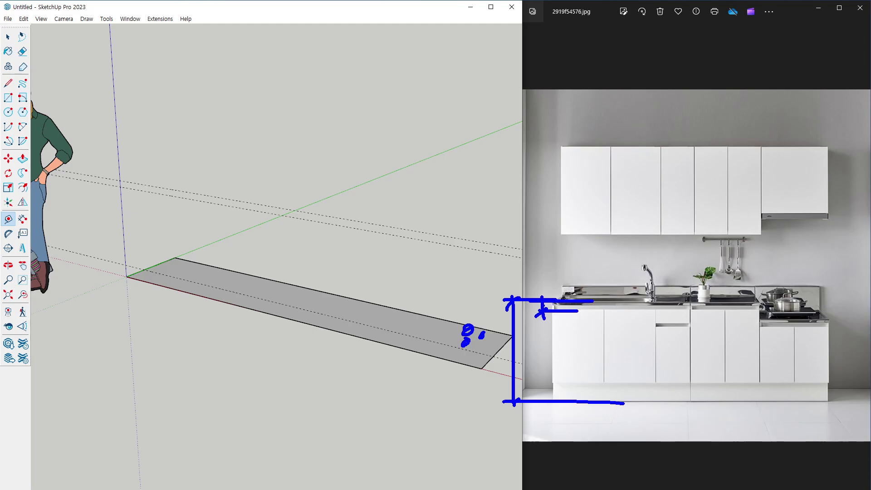
drag(529, 283, 538, 309)
mouse_move(534, 265)
mouse_down()
mouse_move(537, 281)
mouse_move(548, 269)
mouse_up()
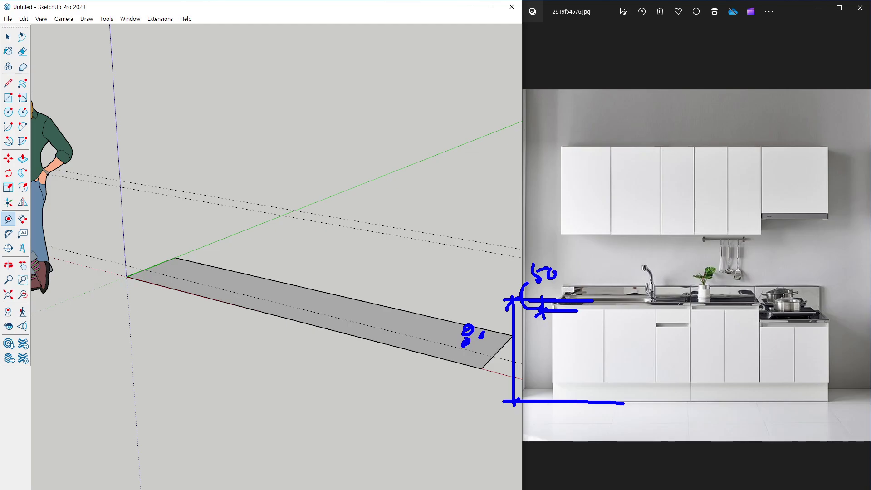
mouse_move(530, 380)
mouse_down()
mouse_move(573, 381)
mouse_move(540, 414)
mouse_move(536, 361)
mouse_move(562, 356)
mouse_up()
click(563, 351)
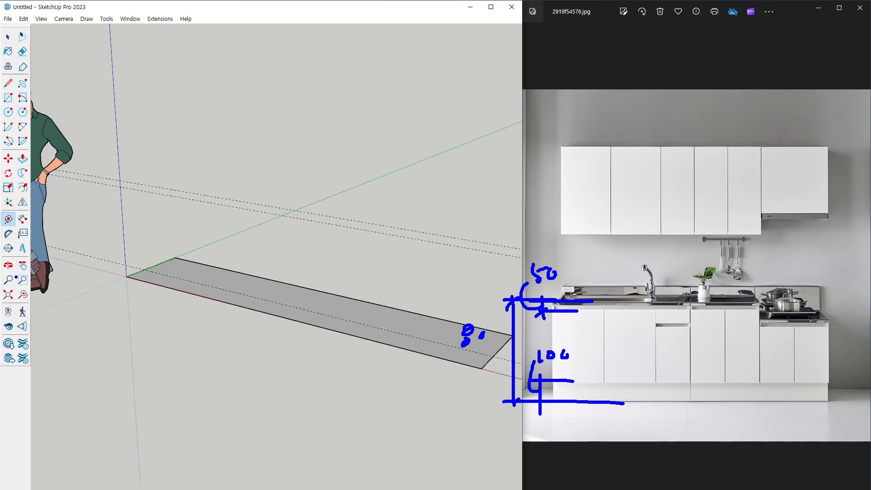
key(Escape)
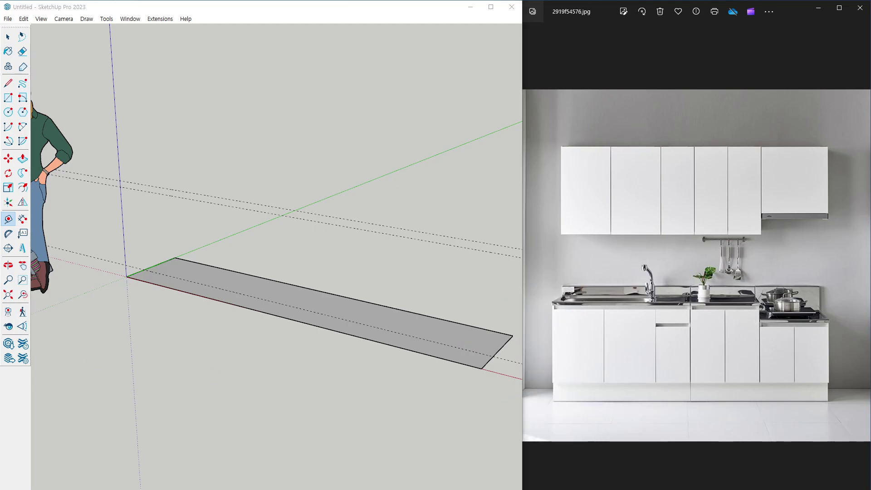
Push/Pull the footprint up to the height guide and orbit to a level front view
scroll(89, 292, down, 3)
scroll(310, 408, up, 2)
key(p)
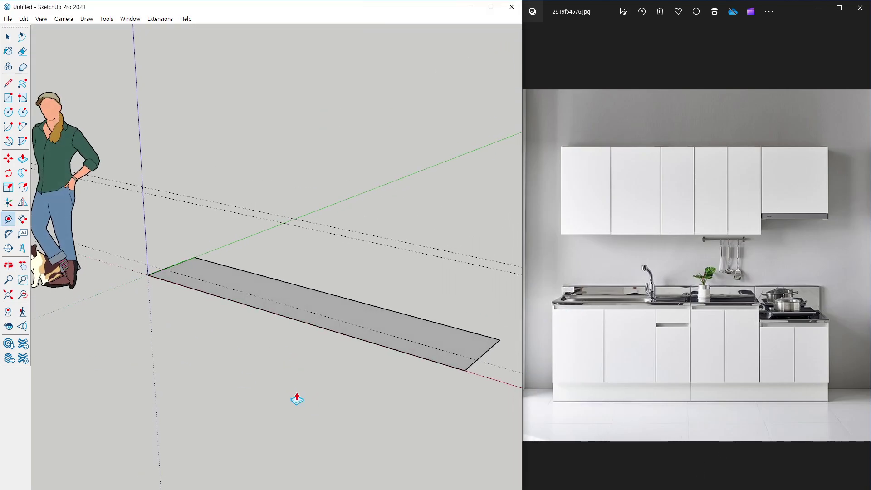
click(187, 281)
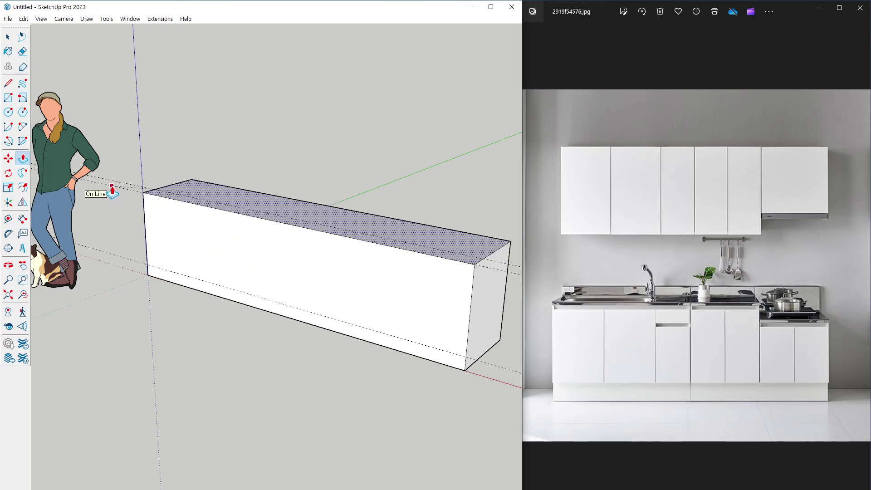
scroll(120, 192, up, 2)
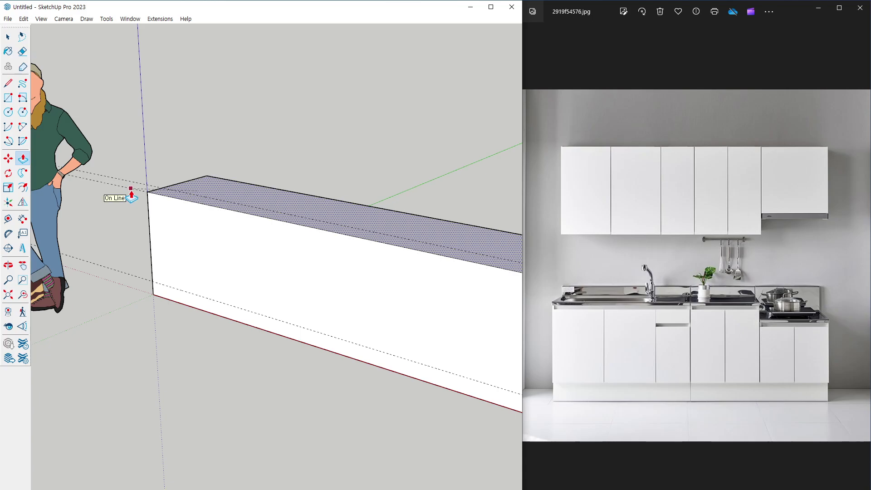
middle_drag(131, 195, 188, 253)
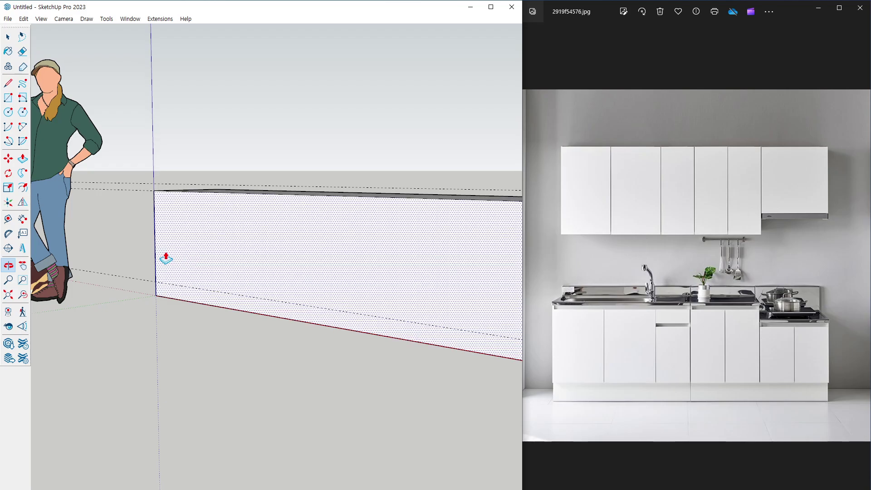
scroll(176, 284, down, 3)
scroll(176, 284, up, 3)
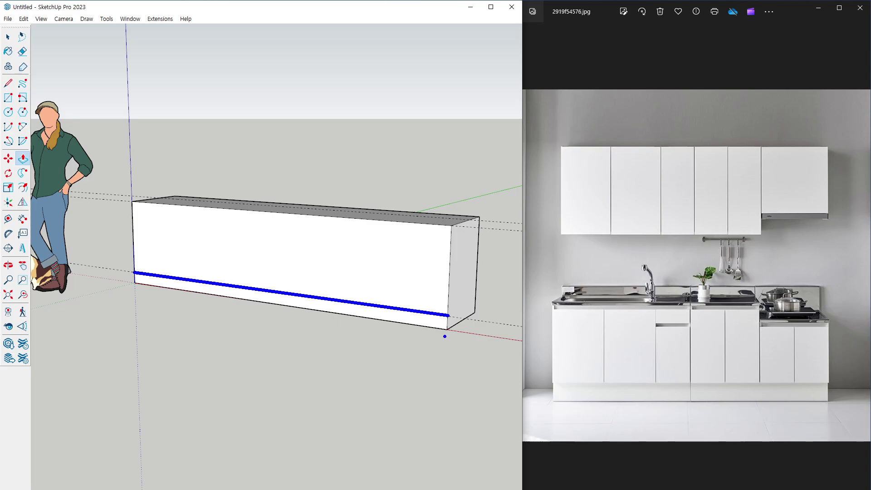
drag(450, 322, 449, 323)
Draw a line across the front face near the bottom to split off the toe kick strip
key(l)
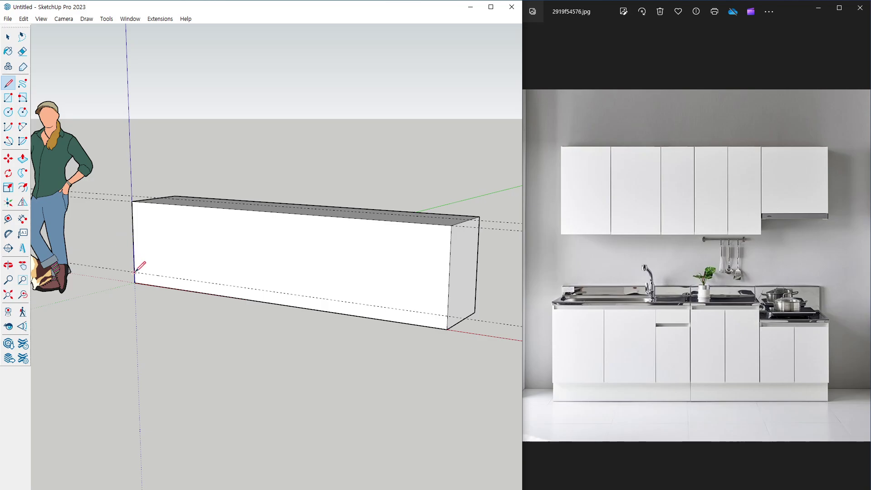
click(134, 273)
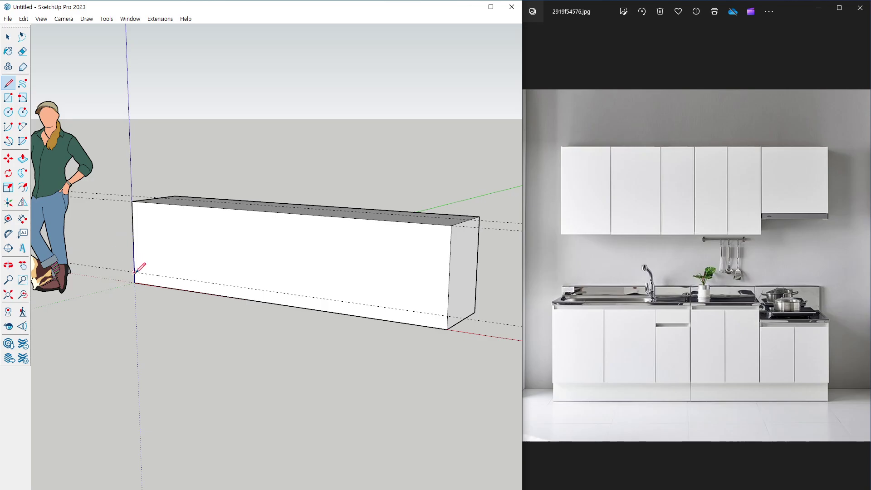
click(448, 315)
mouse_move(134, 286)
mouse_down()
mouse_move(132, 268)
mouse_move(191, 285)
mouse_up()
Push the bottom front strip inward to form the recessed toe kick
mouse_move(239, 350)
middle_down()
mouse_move(224, 363)
mouse_move(243, 348)
middle_up()
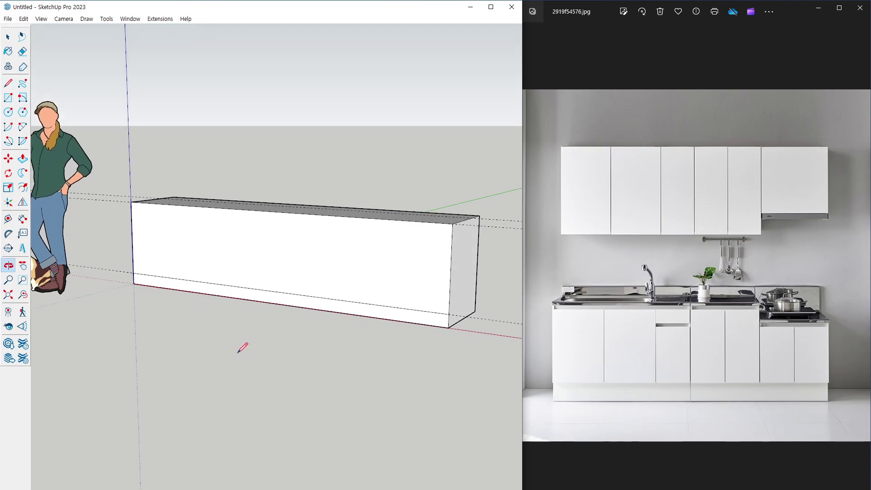
key(p)
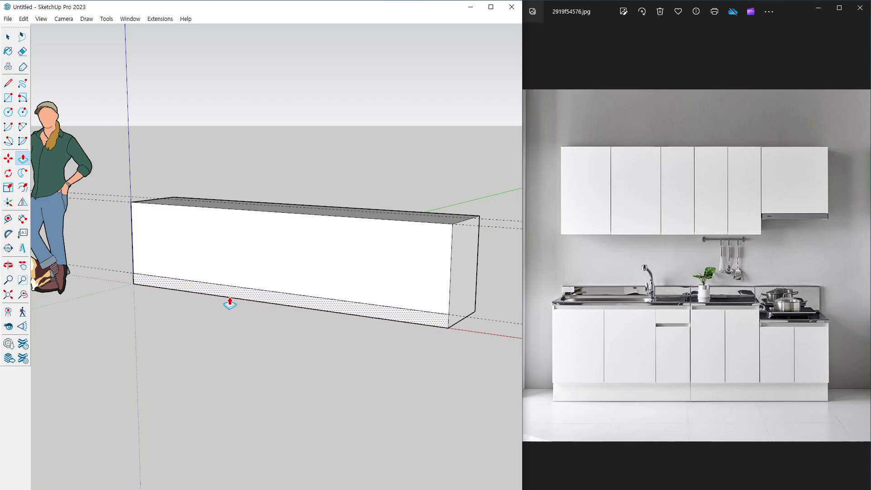
click(230, 303)
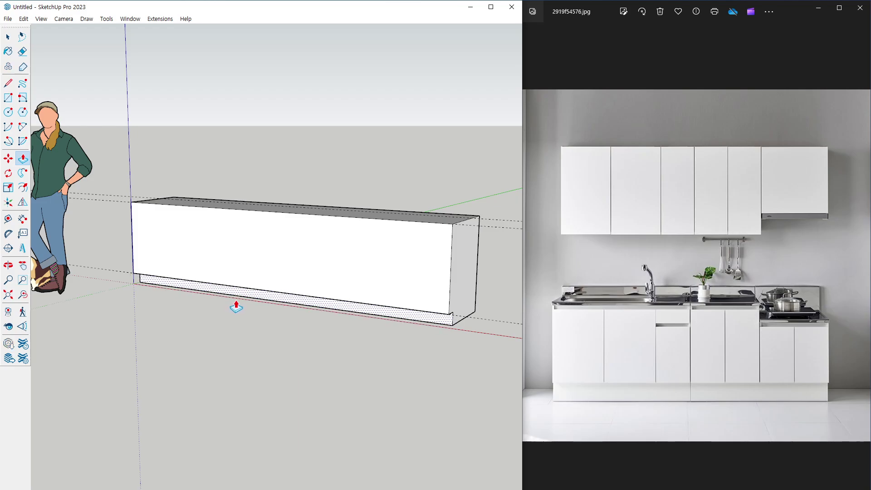
middle_drag(236, 307, 133, 296)
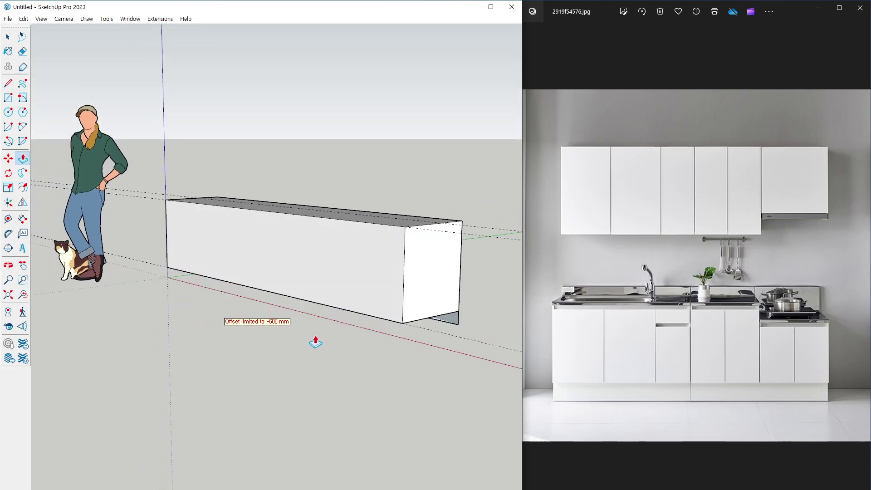
middle_drag(316, 340, 263, 341)
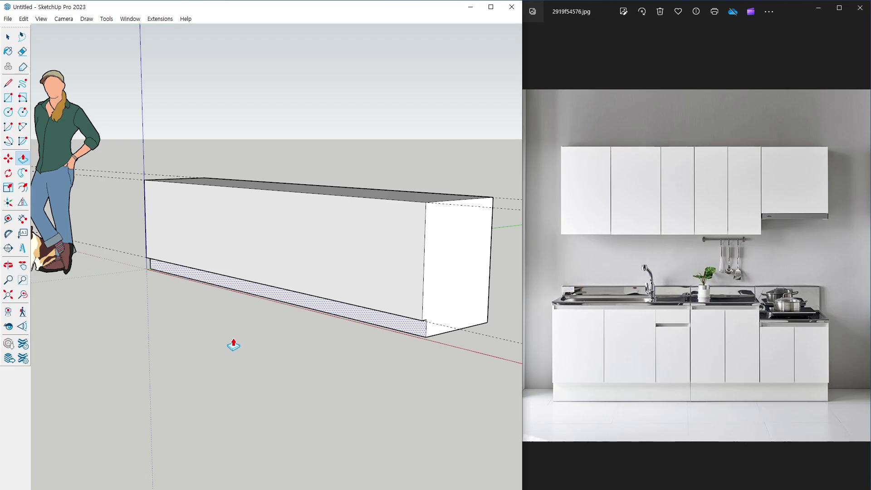
click(233, 344)
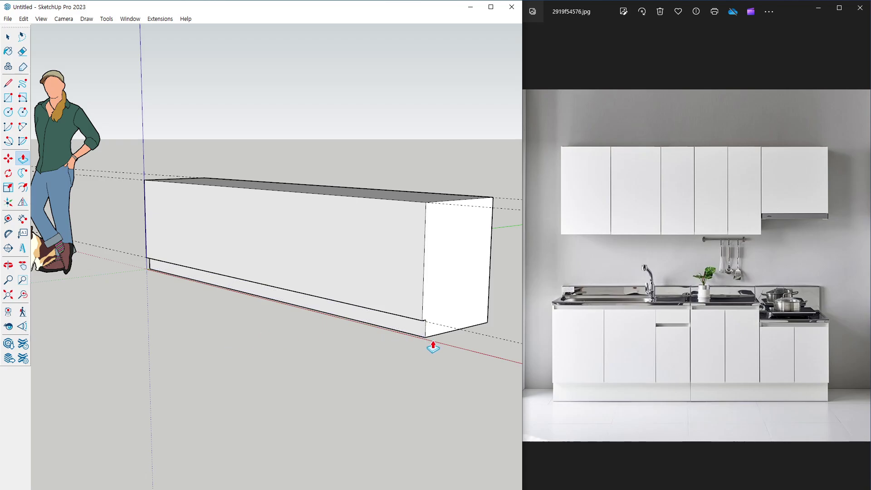
Zoom and orbit out to view the whole box, then return to Select
scroll(433, 347, up, 2)
scroll(431, 375, up, 2)
scroll(447, 364, up, 2)
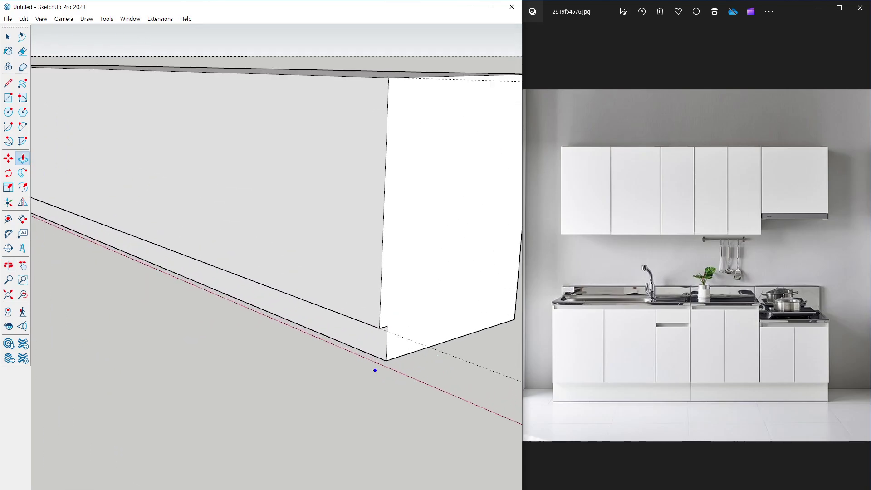
mouse_move(375, 370)
mouse_down()
mouse_move(405, 363)
mouse_move(395, 358)
mouse_move(399, 376)
mouse_up()
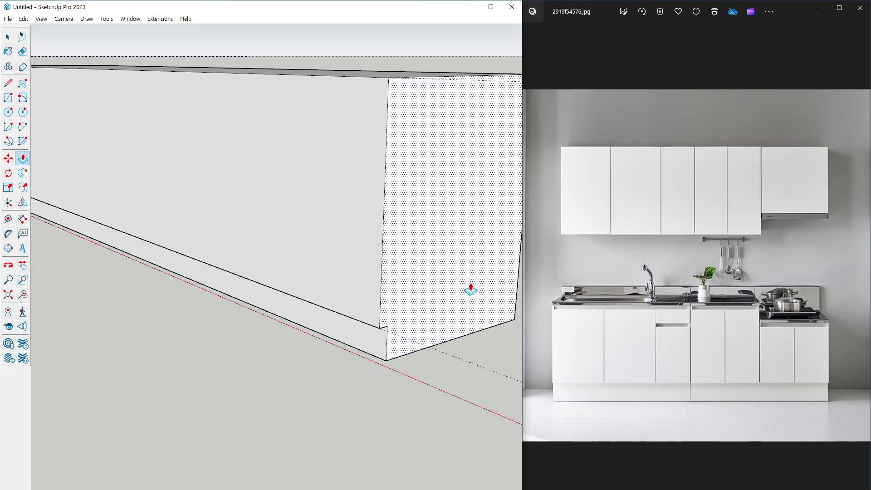
middle_drag(279, 245, 349, 294)
scroll(349, 294, down, 3)
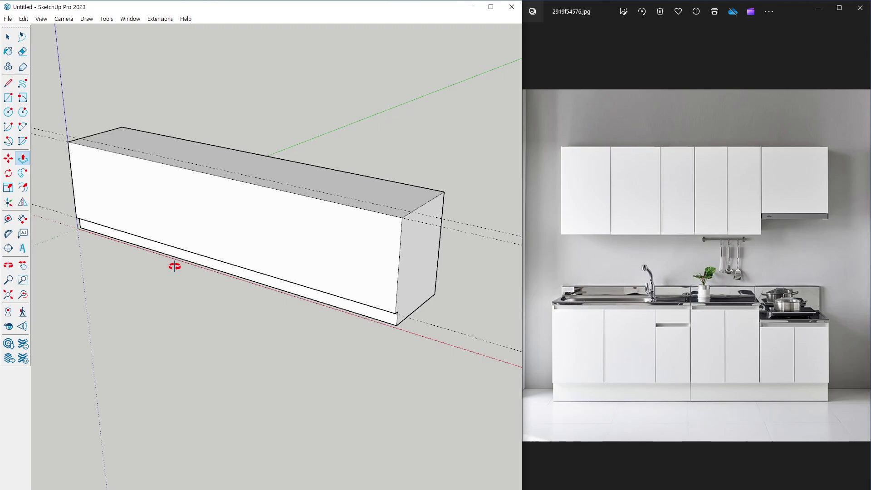
key(space)
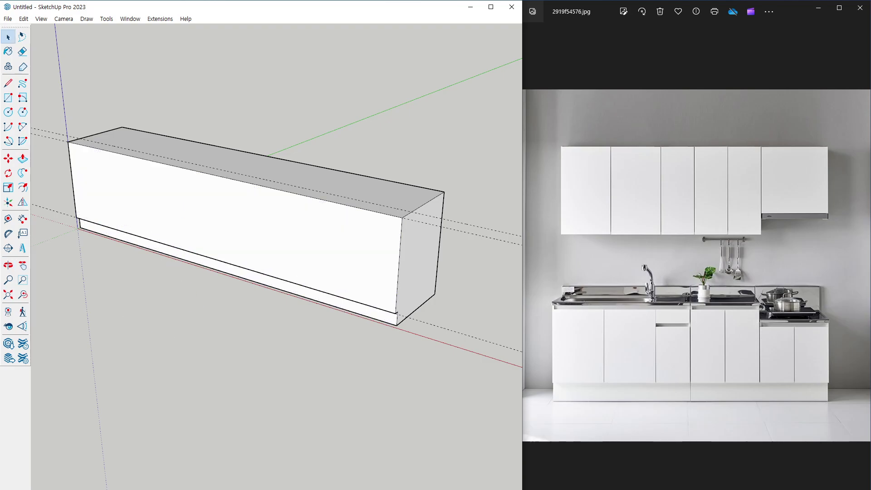
Triple-click the box to select all of it, toe kick included
middle_click(225, 325)
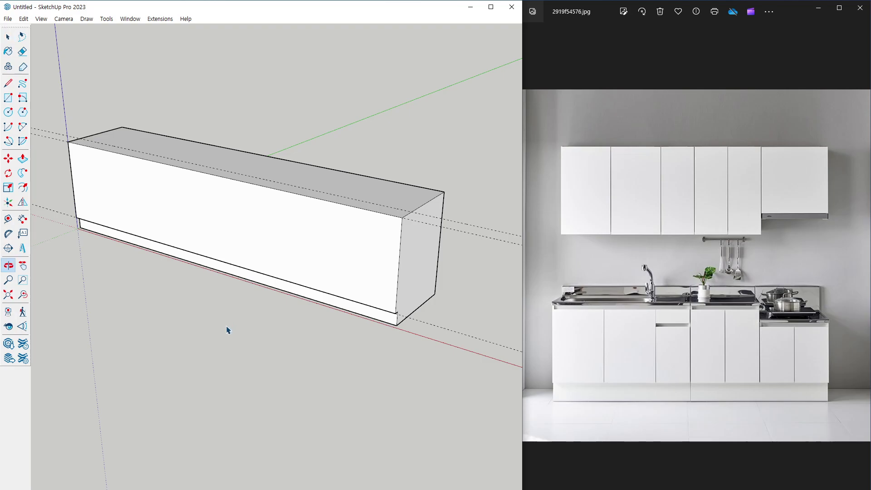
triple_click(258, 244)
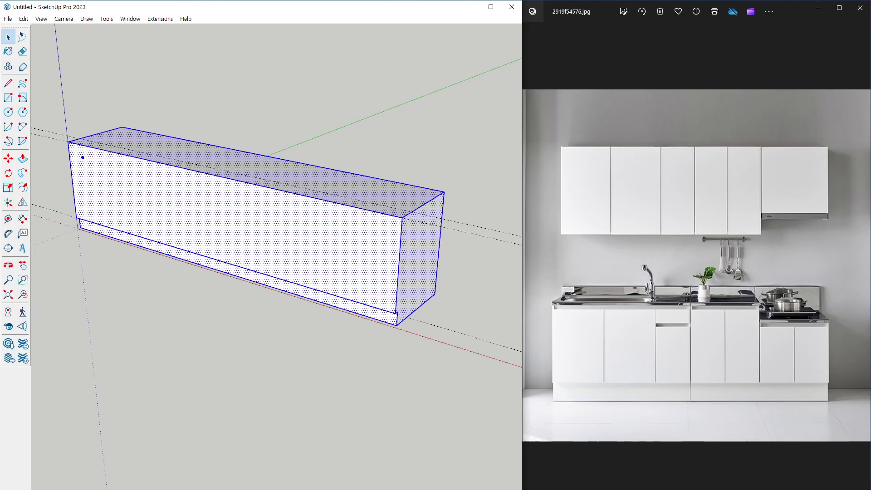
drag(76, 156, 102, 156)
mouse_move(88, 194)
mouse_down()
mouse_move(114, 172)
mouse_move(162, 181)
mouse_move(152, 202)
mouse_up()
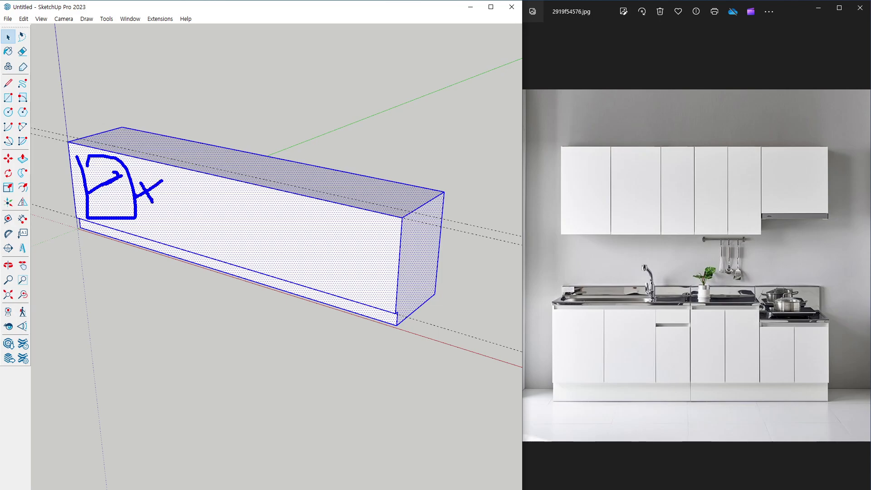
key(Escape)
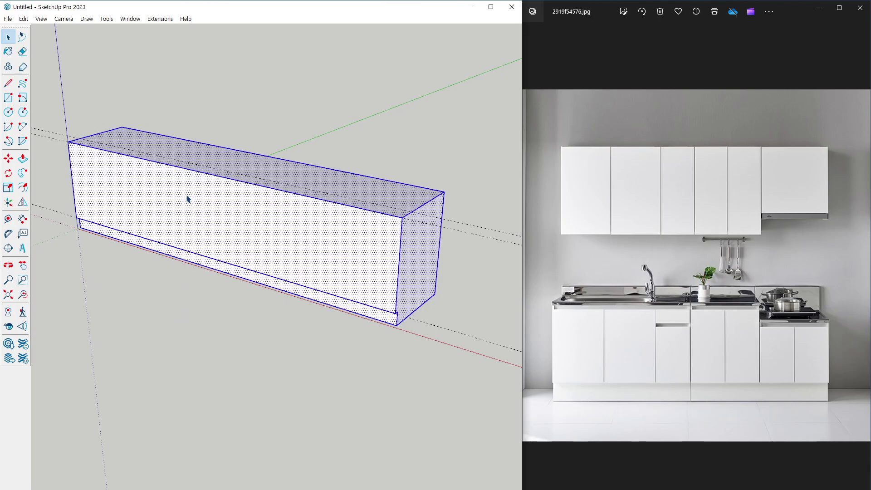
Make a group from the selection and click the new group to check it
right_click(188, 199)
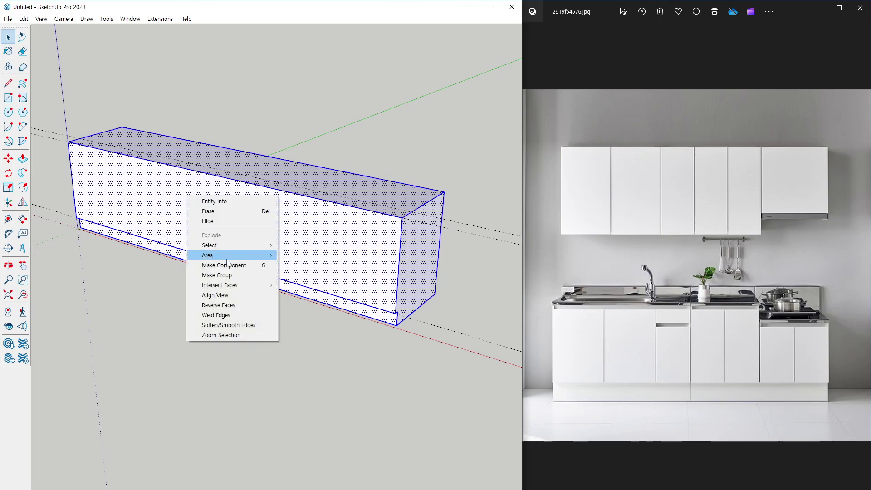
click(233, 274)
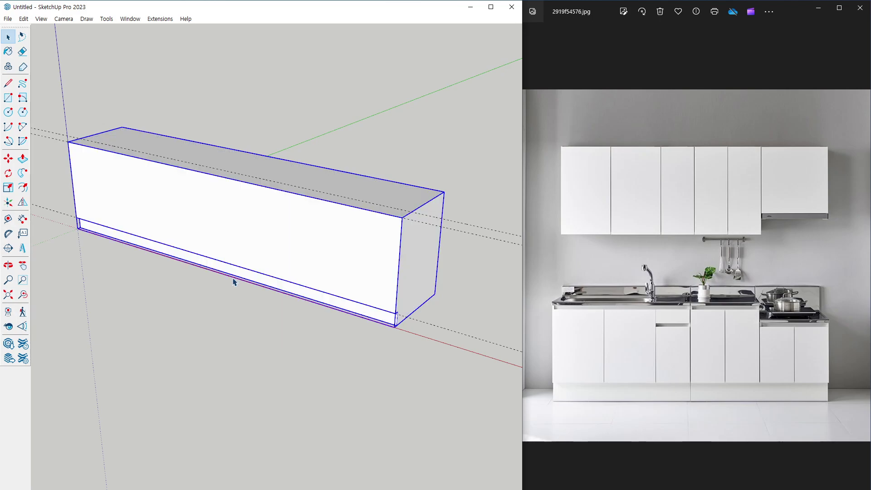
click(220, 334)
click(199, 238)
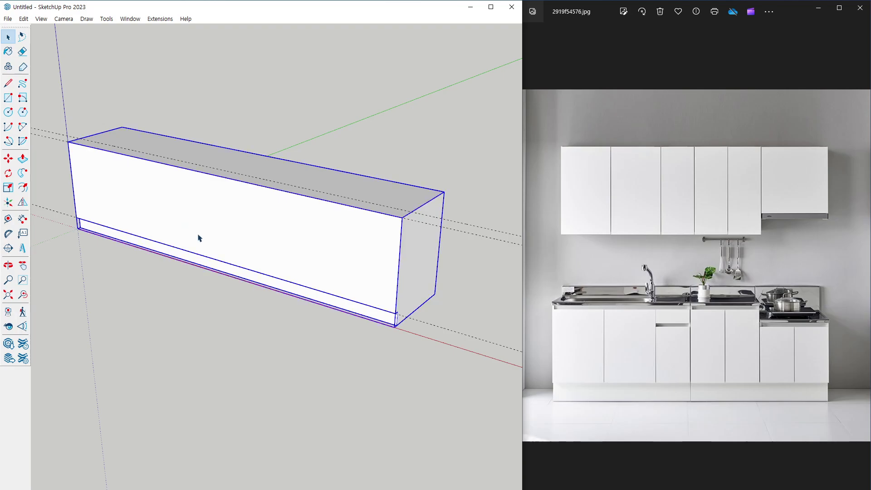
click(202, 350)
mouse_move(251, 303)
middle_down()
mouse_move(248, 315)
mouse_move(233, 294)
middle_up()
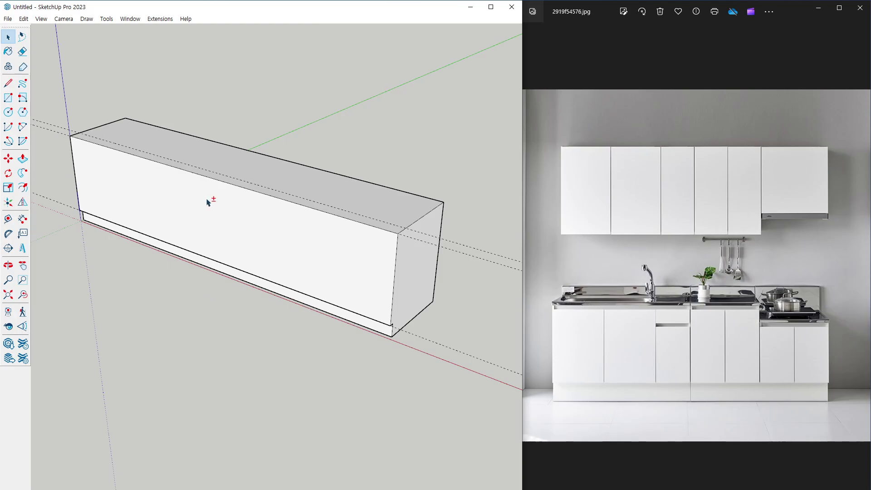
Draw a rectangle between the opposite top corners of the cabinet group
shift+middle_drag(211, 201, 234, 265)
middle_drag(192, 230, 132, 165)
scroll(134, 188, up, 3)
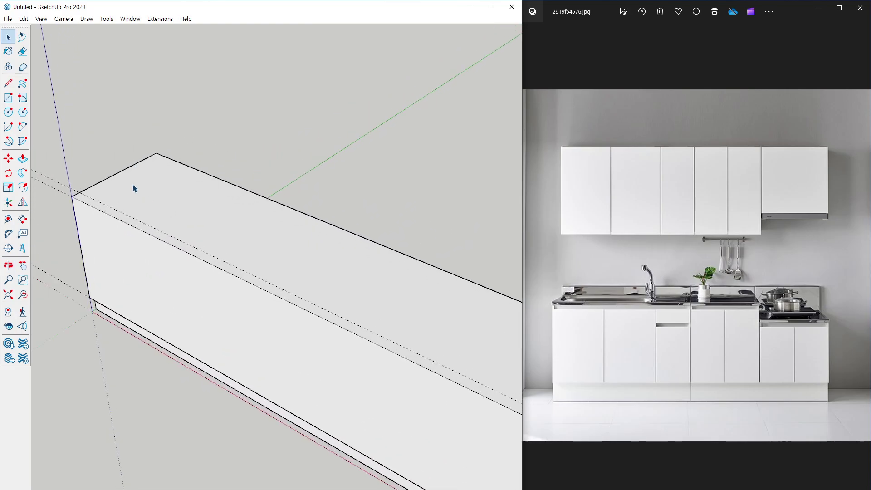
scroll(134, 188, down, 1)
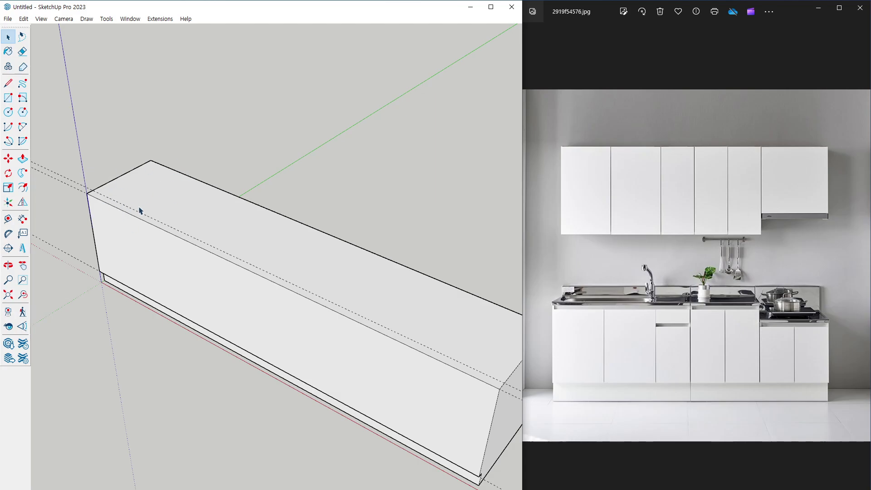
key(r)
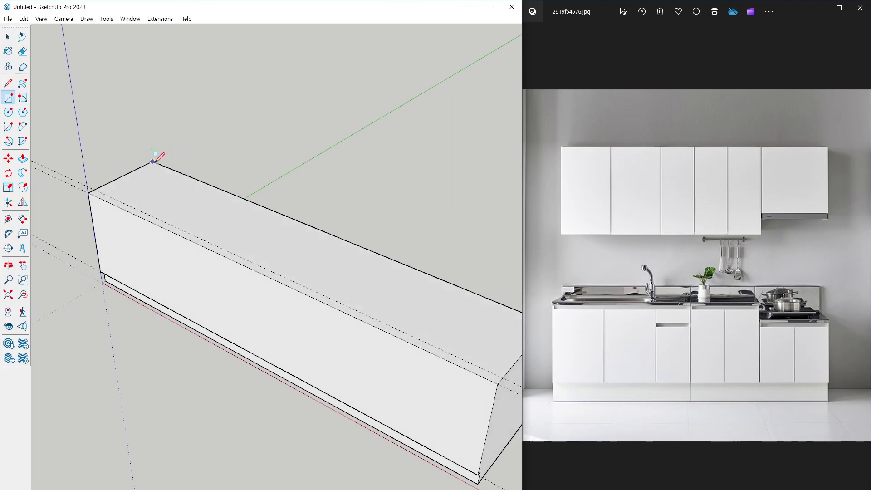
click(152, 161)
scroll(157, 162, down, 3)
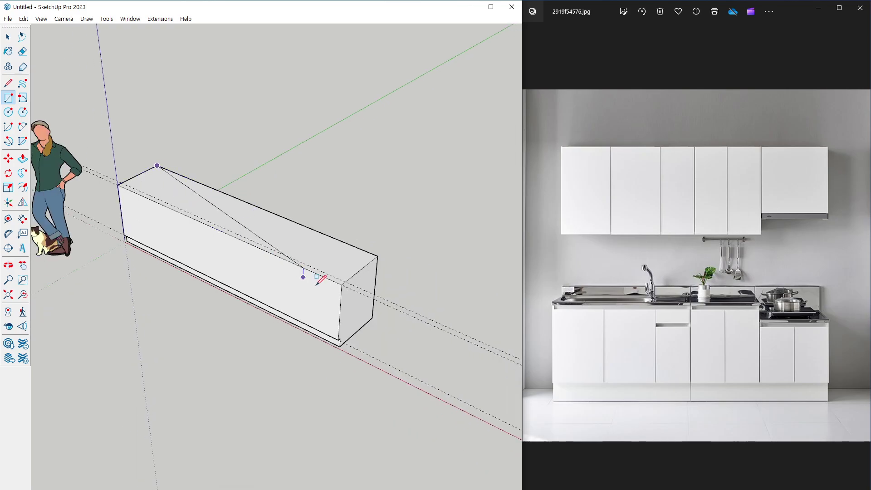
click(345, 282)
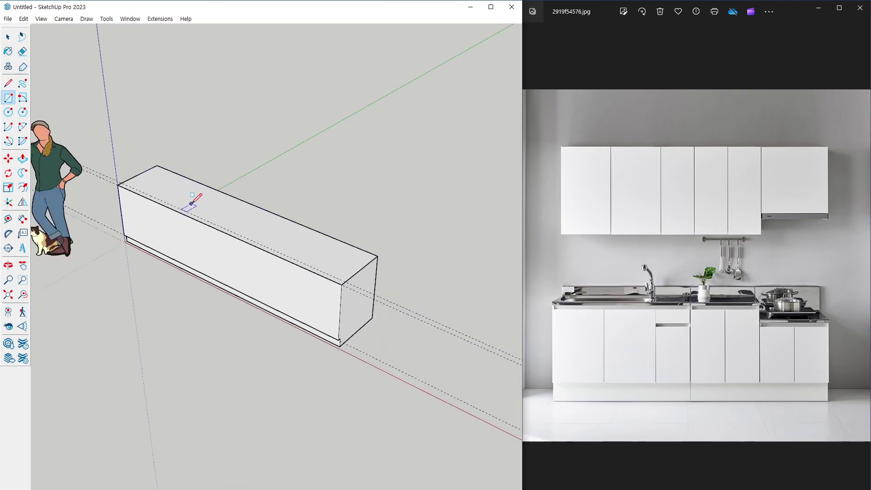
Move the cabinet group away from the top rectangle and snap it back into place
key(space)
click(193, 194)
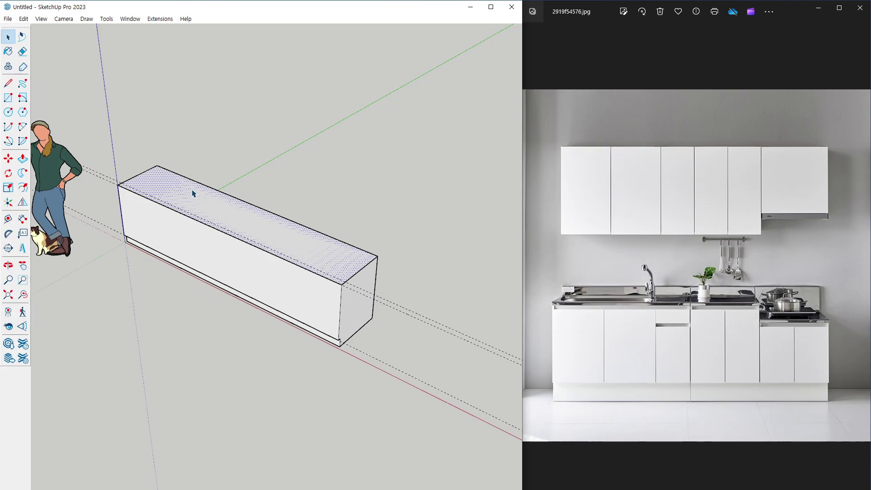
click(172, 243)
key(m)
click(304, 357)
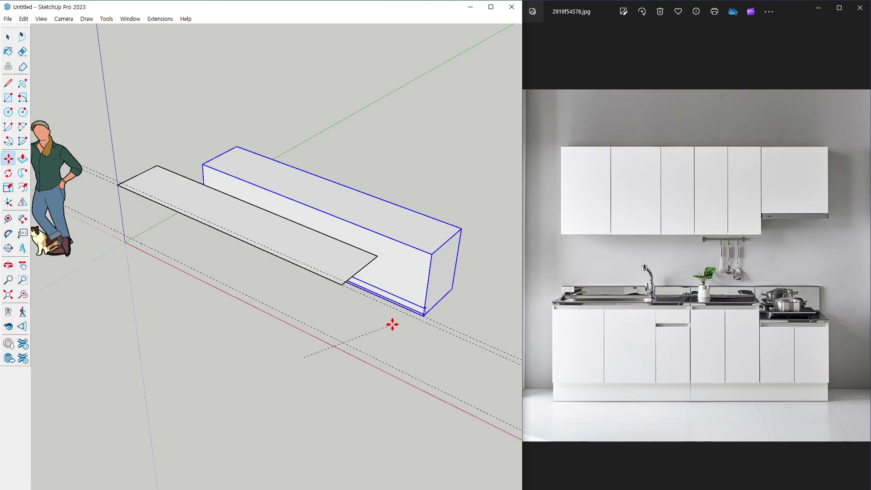
click(341, 345)
key(space)
Push/Pull the top rectangle up into a thin countertop slab
click(194, 207)
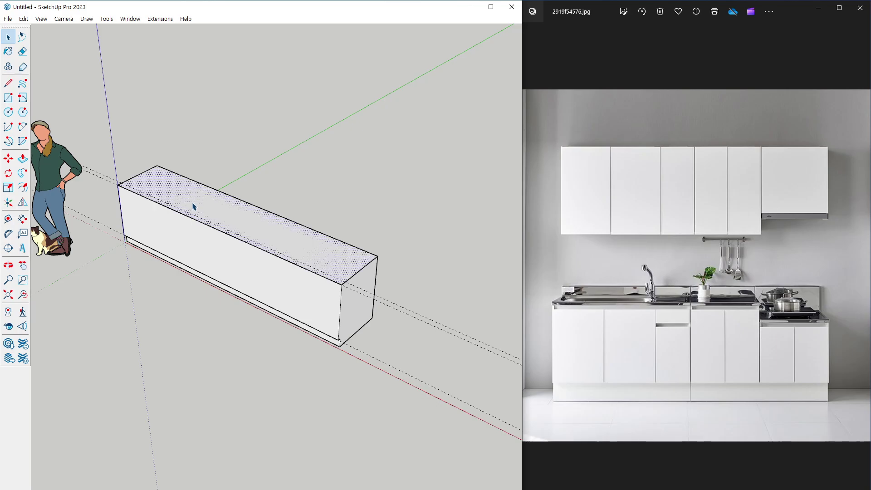
key(p)
click(160, 188)
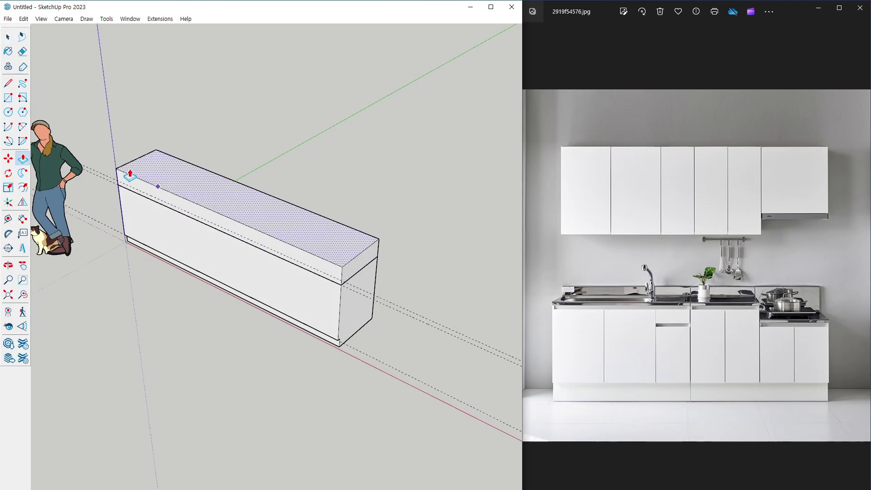
scroll(101, 186, up, 2)
scroll(100, 186, up, 2)
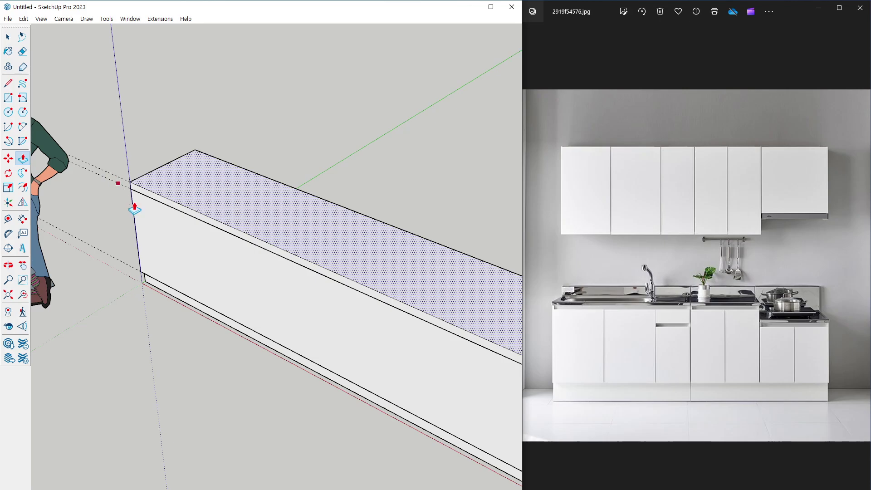
mouse_move(121, 181)
middle_down()
mouse_move(164, 208)
mouse_move(214, 188)
mouse_move(179, 200)
middle_up()
key(space)
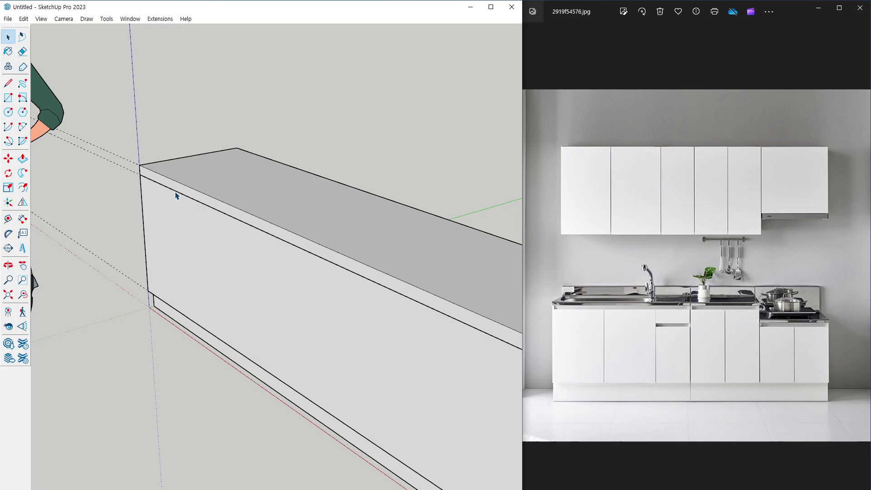
Pull the countertop's front face outward into an overhang and zoom out to review
key(p)
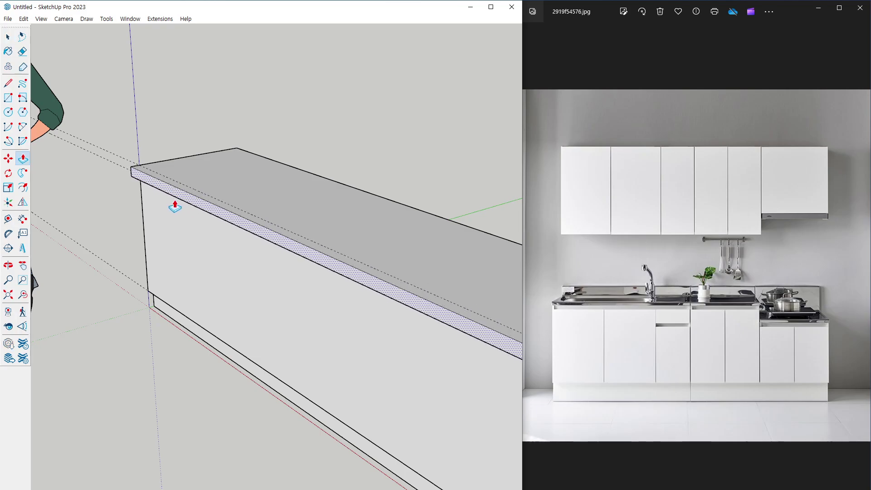
mouse_move(180, 200)
mouse_down()
mouse_move(193, 193)
mouse_move(171, 206)
mouse_up()
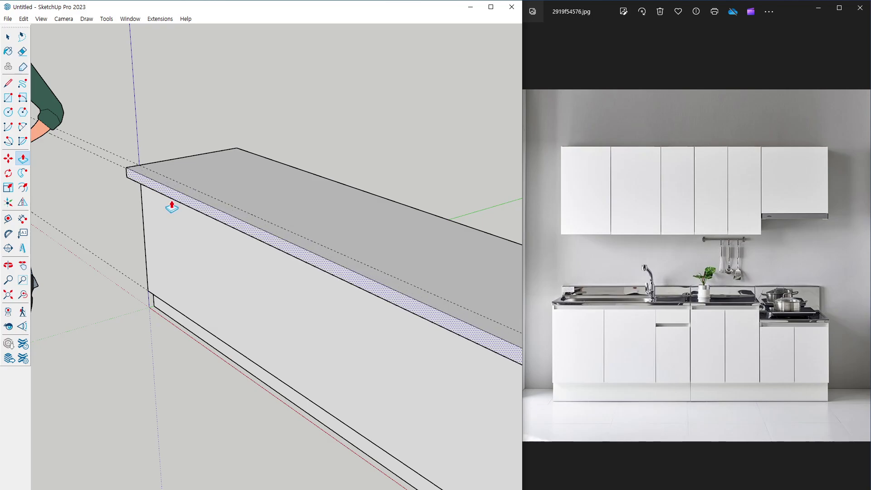
click(172, 206)
scroll(128, 169, down, 5)
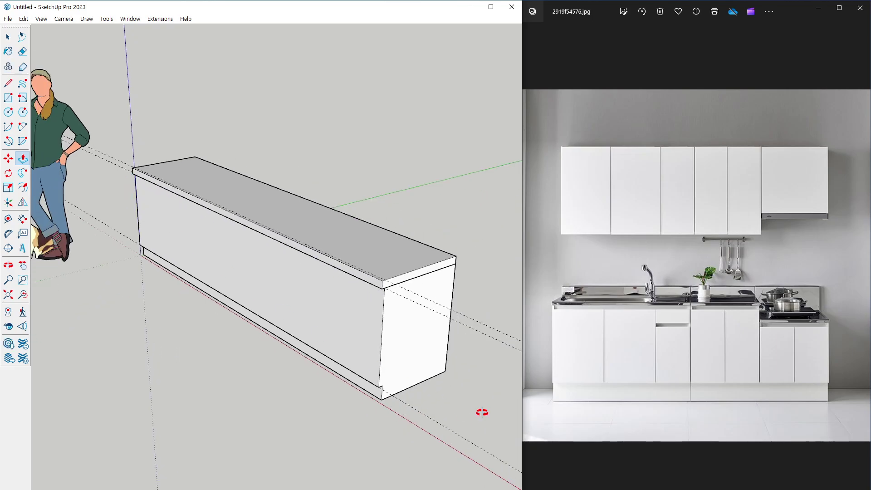
mouse_move(324, 235)
middle_down()
mouse_move(399, 331)
mouse_move(364, 292)
mouse_move(335, 276)
mouse_move(433, 343)
mouse_move(439, 361)
middle_up()
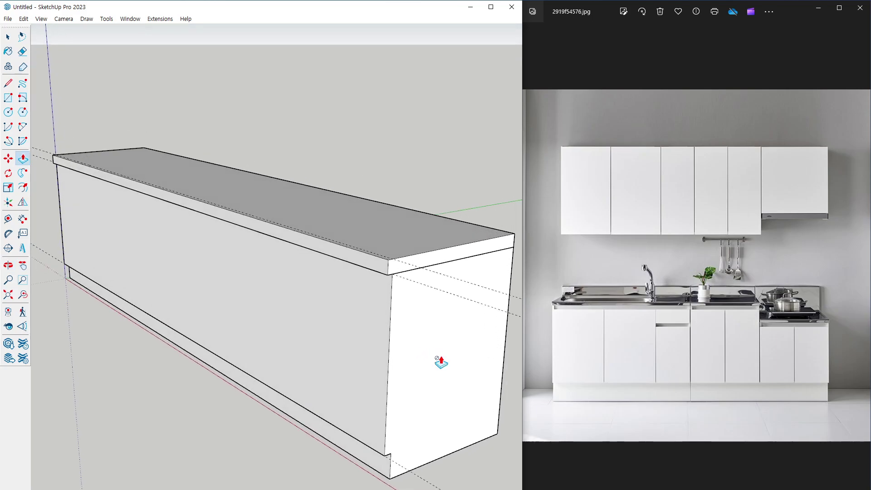
key(space)
scroll(239, 136, down, 1)
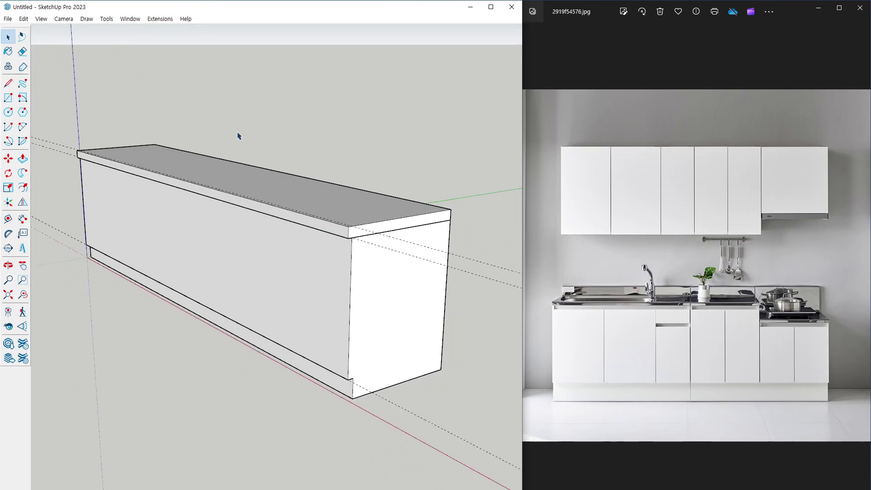
scroll(239, 135, down, 1)
scroll(239, 135, down, 1)
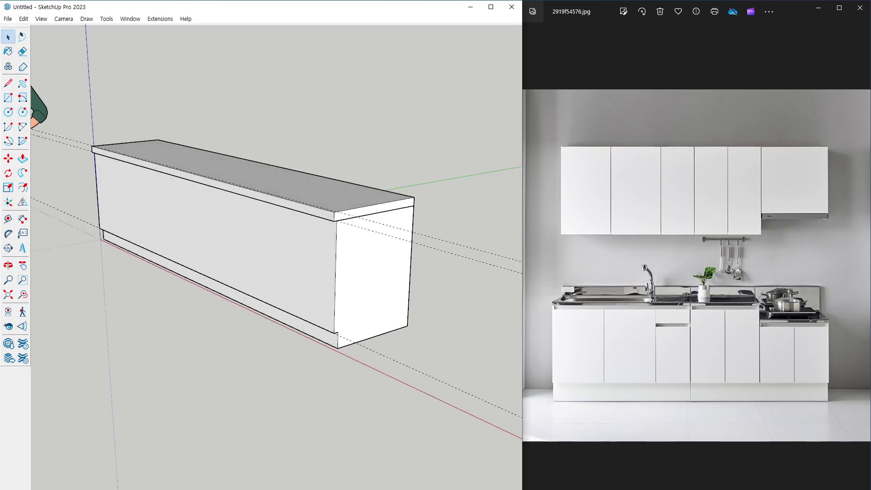
scroll(278, 354, down, 2)
scroll(254, 356, down, 1)
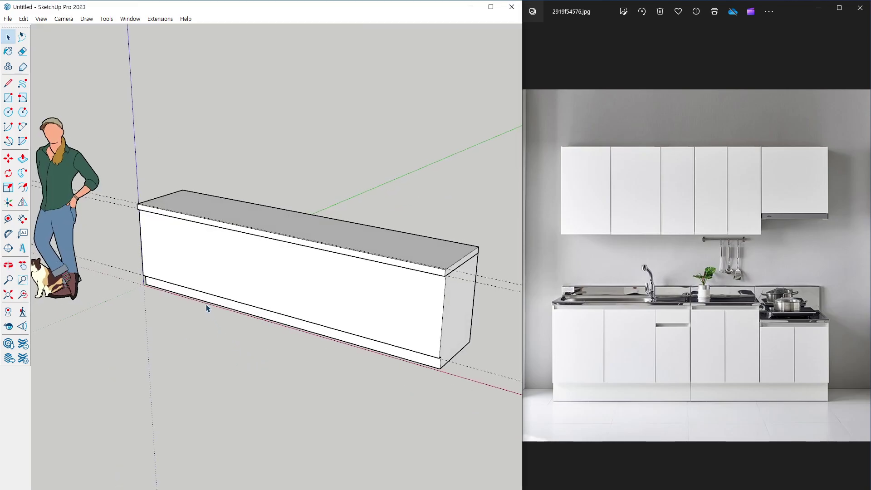
click(176, 213)
drag(235, 226, 233, 301)
drag(303, 253, 303, 311)
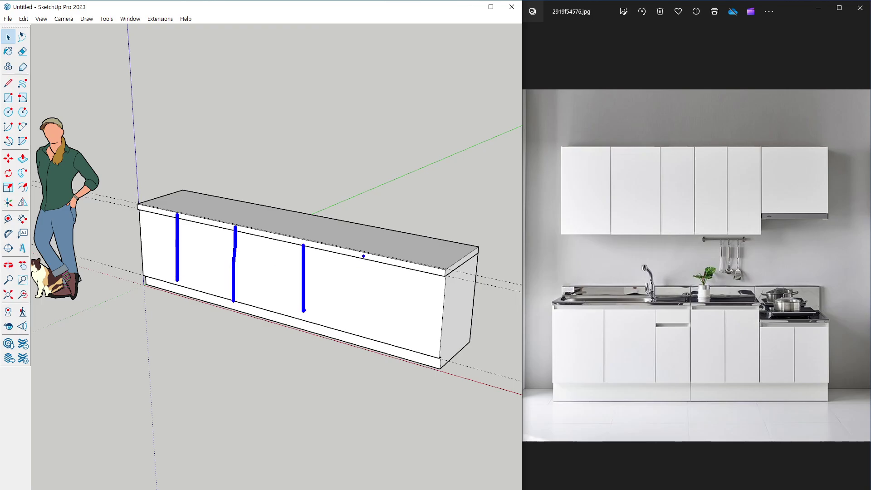
drag(363, 256, 347, 335)
drag(413, 269, 406, 338)
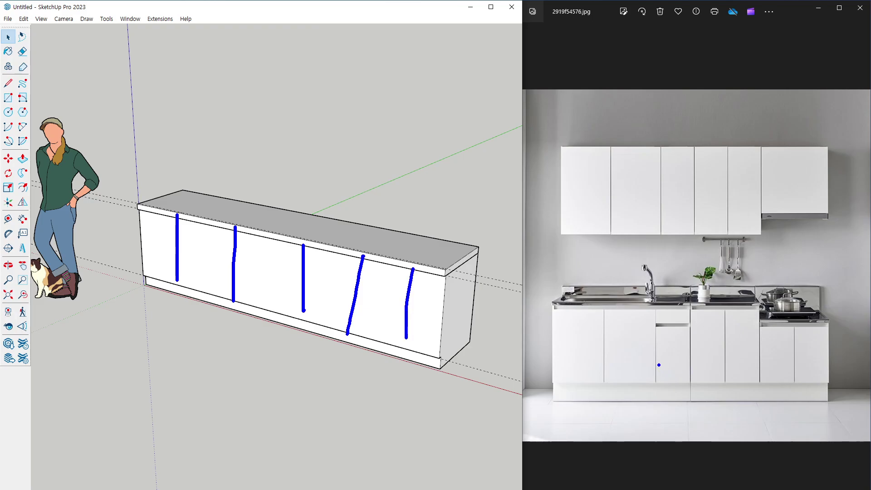
mouse_move(659, 365)
mouse_down()
mouse_move(630, 354)
mouse_move(681, 349)
mouse_move(748, 327)
mouse_up()
key(Escape)
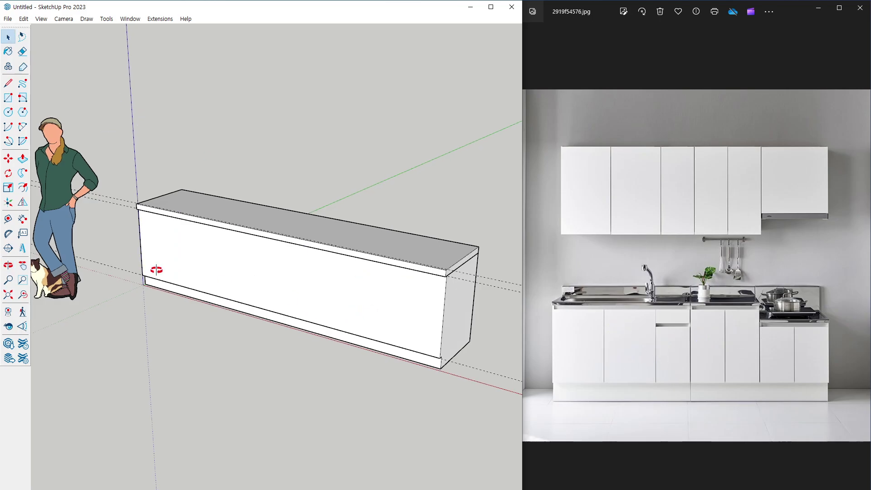
middle_drag(145, 258, 152, 220)
key(l)
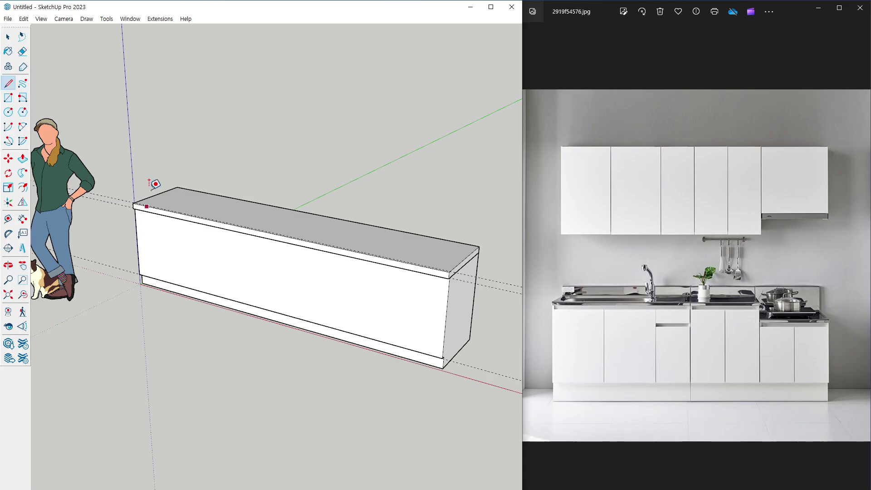
Place vertical guide lines off the cabinet's left edge with the Tape Measure
key(t)
scroll(157, 299, up, 2)
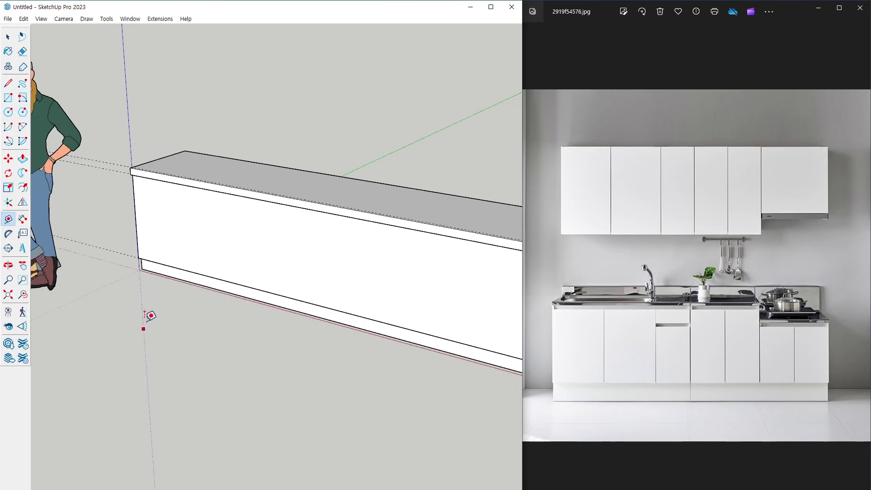
scroll(145, 227, up, 2)
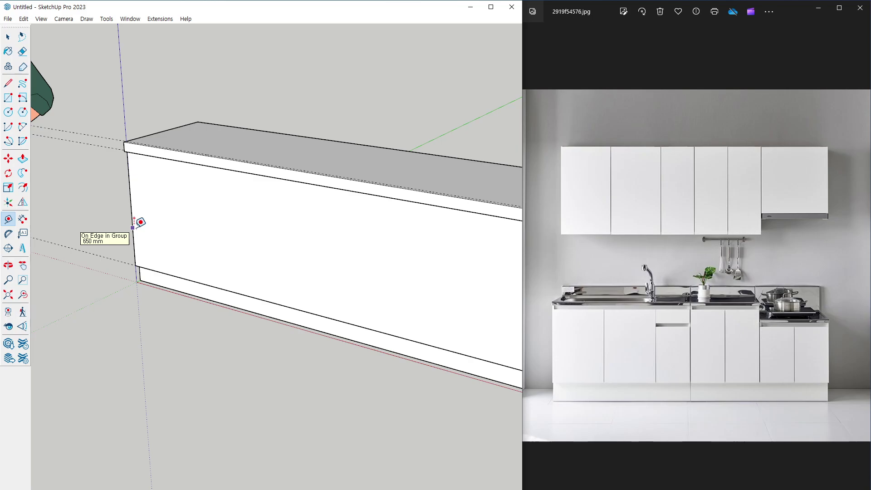
click(134, 222)
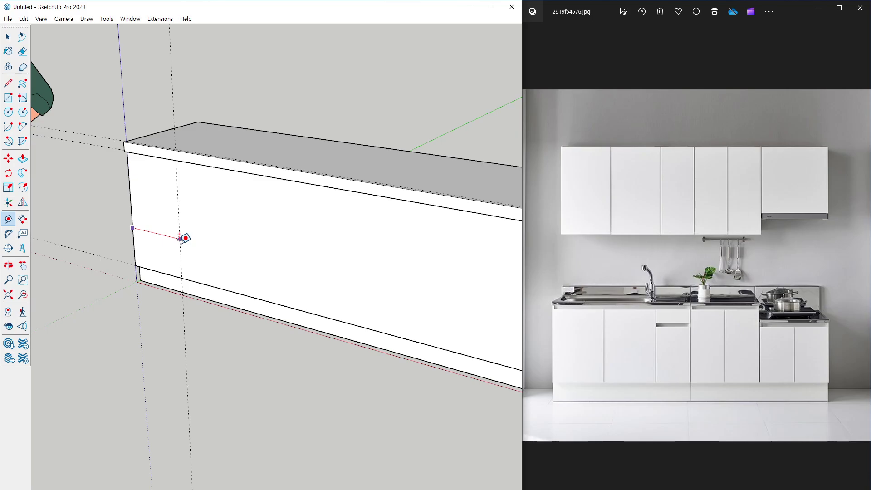
key(Return)
key(Return)
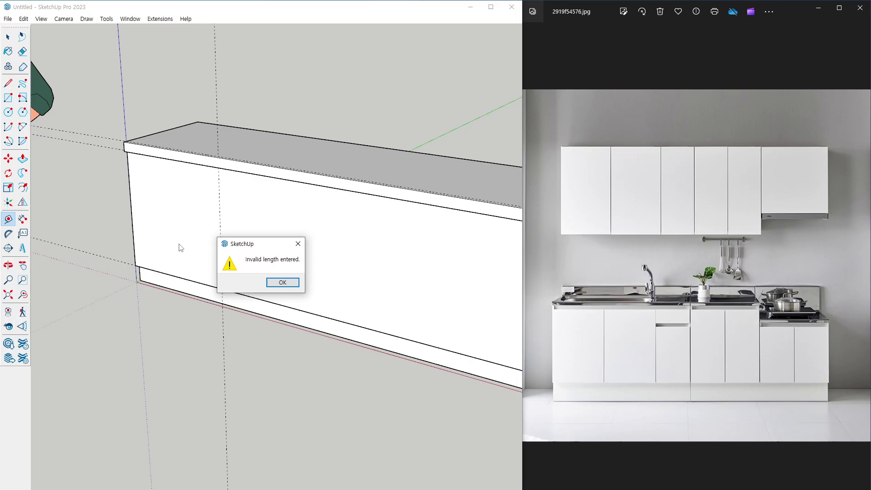
key(Return)
scroll(222, 318, down, 1)
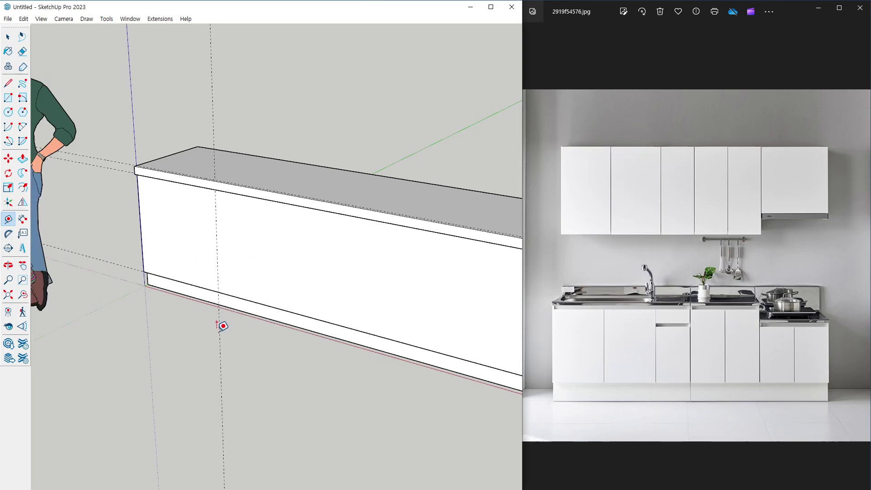
click(219, 334)
key(Return)
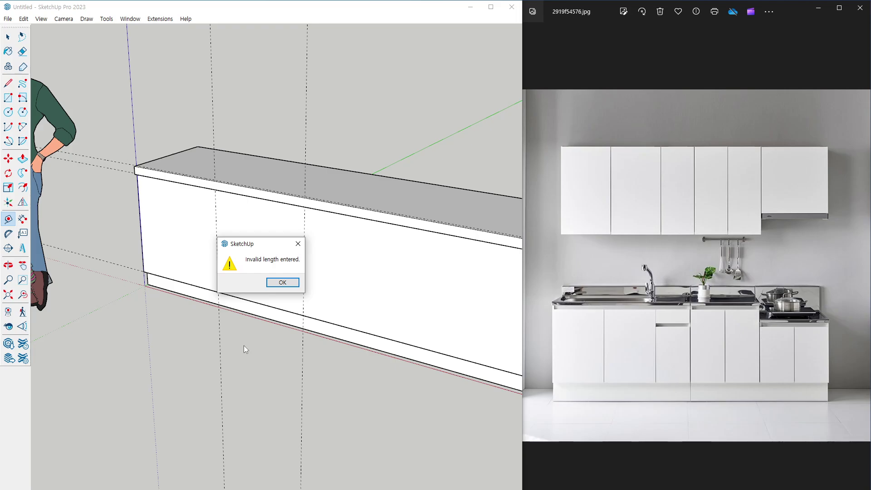
key(Return)
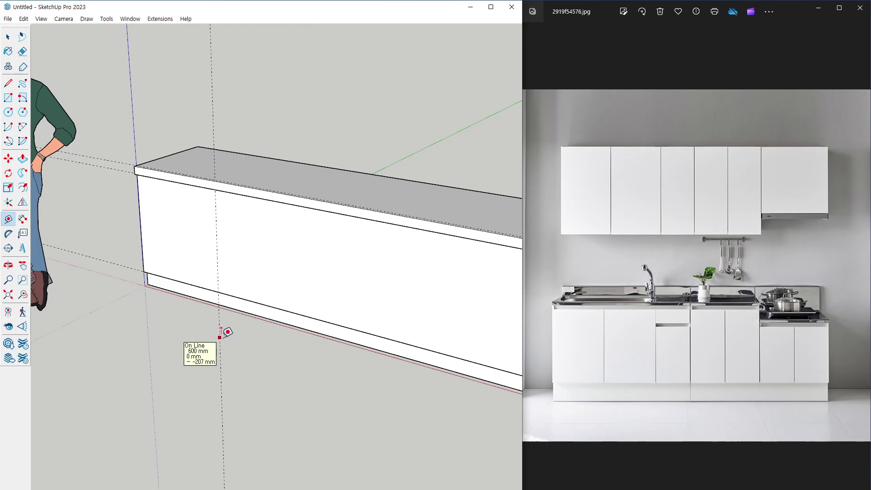
key(space)
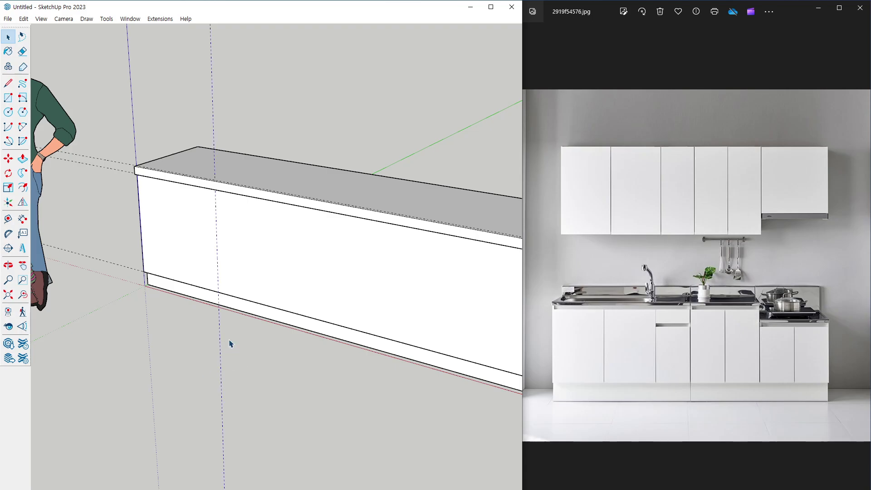
Copy the guide line 600 mm along the cabinet front with Move and Ctrl
key(m)
click(219, 348)
key(ctrl)
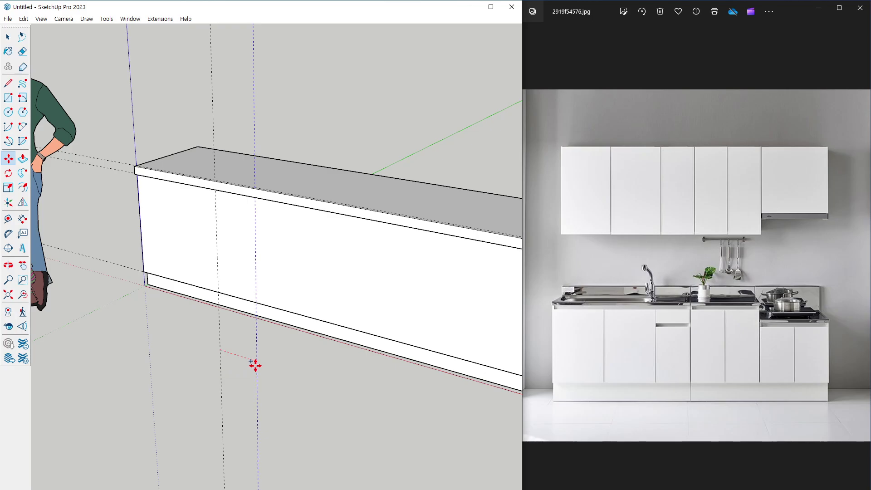
text(600)
key(Return)
scroll(132, 290, down, 5)
Orbit to a square front view of the cabinet
key(space)
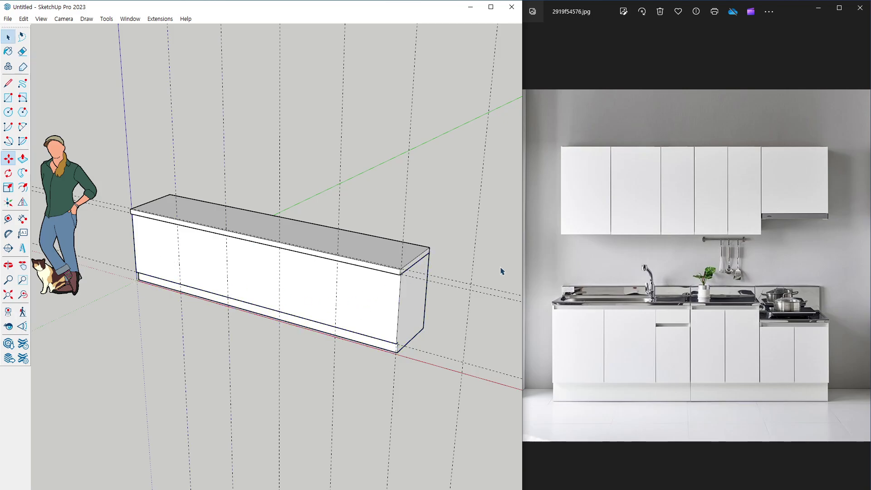
scroll(256, 231, down, 2)
key(e)
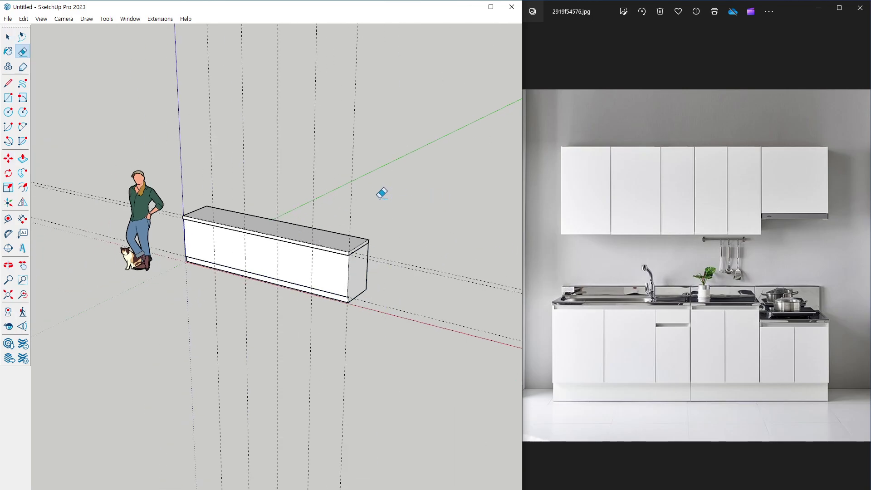
key(space)
mouse_move(250, 278)
middle_down()
mouse_move(376, 226)
mouse_move(395, 245)
middle_up()
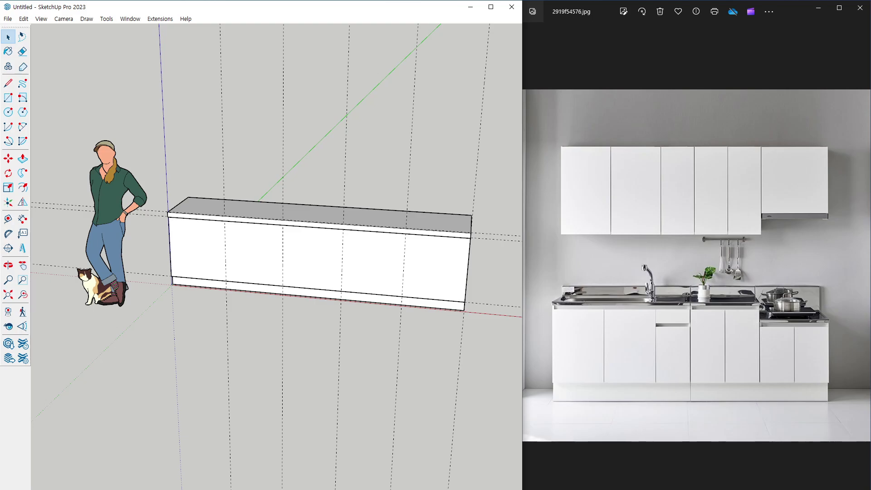
mouse_move(261, 345)
middle_down()
mouse_move(261, 365)
mouse_move(286, 342)
mouse_move(192, 278)
mouse_move(175, 295)
mouse_move(315, 287)
mouse_move(204, 274)
mouse_move(135, 251)
mouse_move(207, 176)
middle_up()
Select the whole countertop slab and make it a group
scroll(190, 260, up, 2)
click(201, 179)
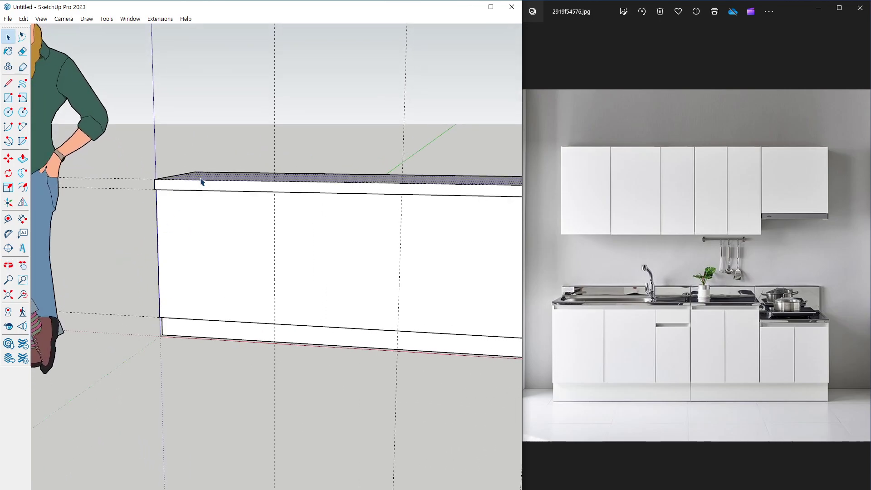
double_click(201, 181)
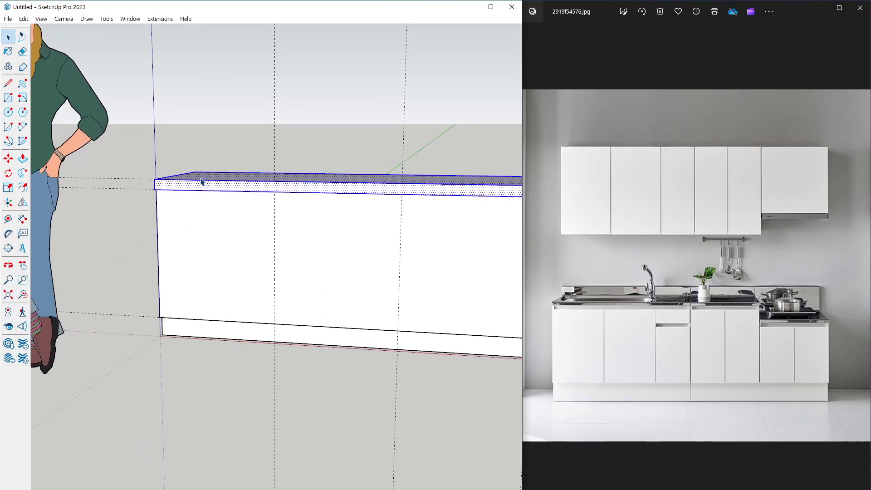
right_click(202, 181)
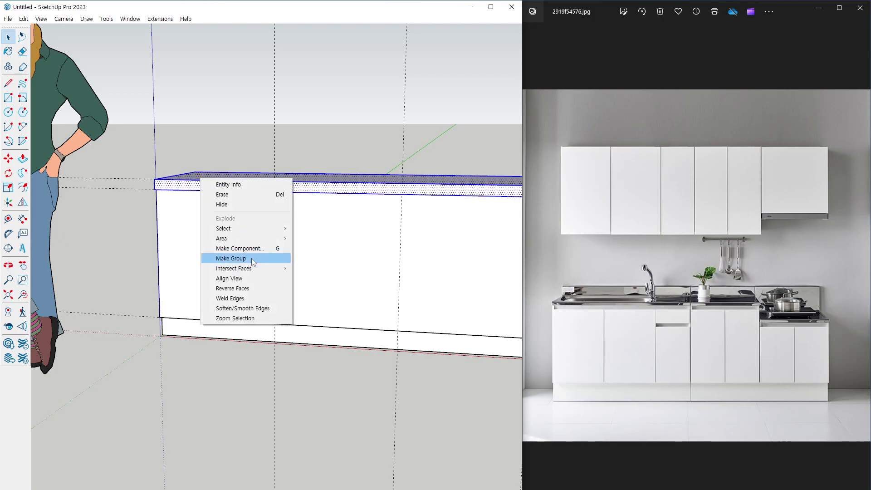
click(251, 258)
Orbit and zoom around the cabinet to inspect the countertop and front from above and below
mouse_move(279, 266)
middle_down()
mouse_move(282, 311)
mouse_move(210, 374)
mouse_move(214, 253)
mouse_move(274, 204)
mouse_move(461, 163)
mouse_move(315, 163)
mouse_move(261, 213)
mouse_move(268, 189)
middle_up()
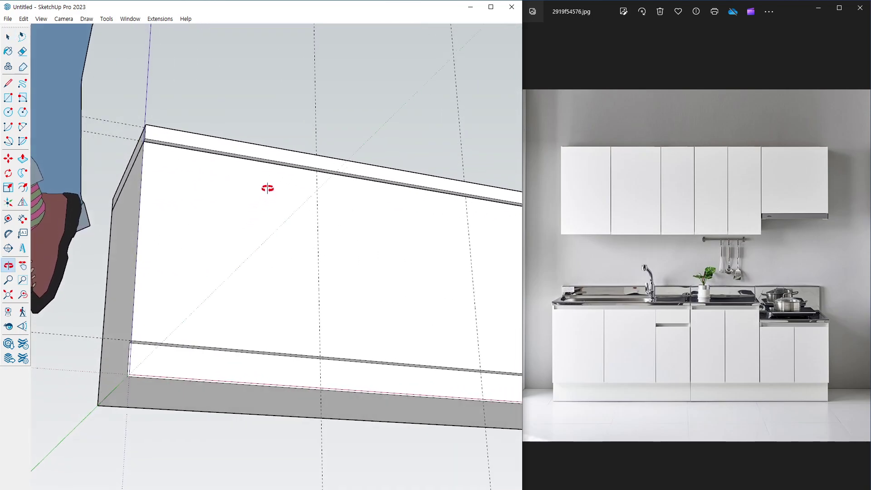
scroll(266, 185, up, 2)
scroll(276, 192, up, 1)
scroll(189, 222, down, 3)
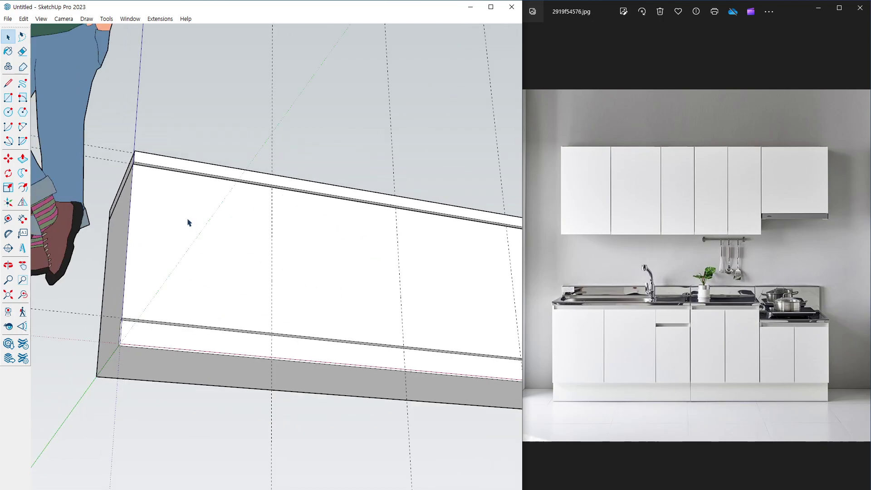
mouse_move(189, 222)
middle_down()
mouse_move(257, 449)
mouse_move(95, 337)
mouse_move(210, 210)
middle_up()
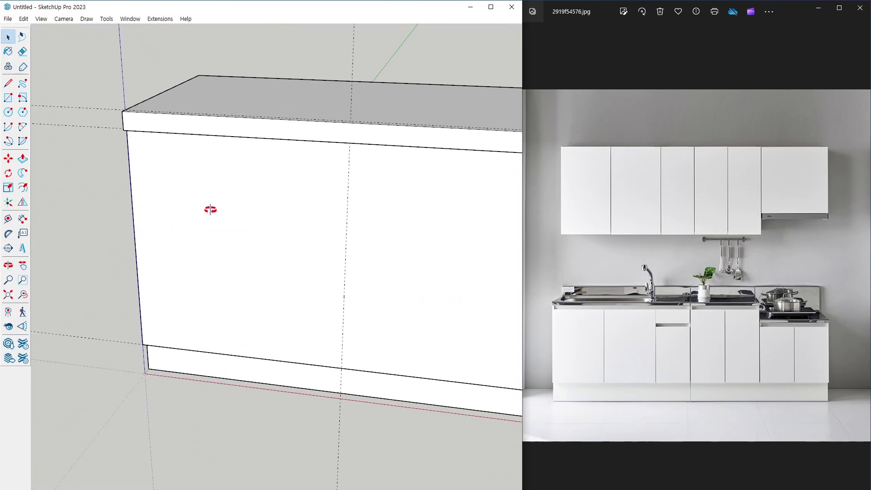
scroll(134, 130, up, 2)
scroll(129, 116, up, 1)
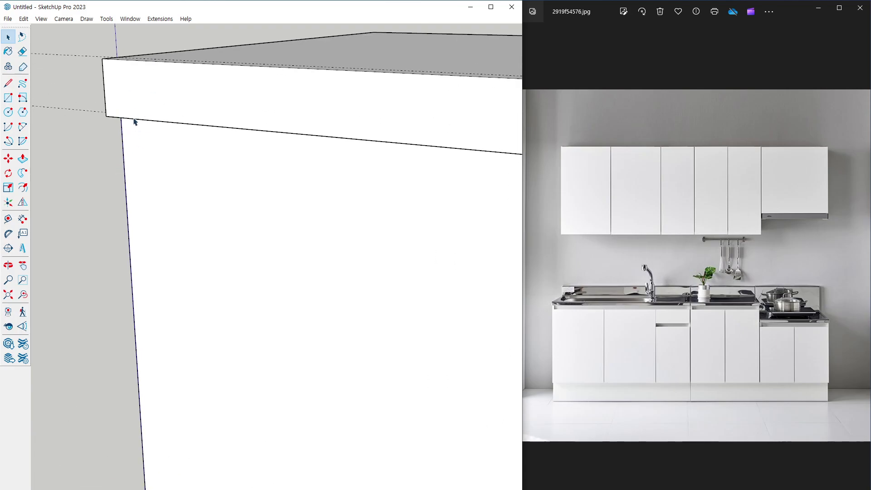
scroll(167, 148, down, 2)
mouse_move(167, 148)
middle_down()
mouse_move(241, 355)
mouse_move(265, 245)
mouse_move(226, 151)
middle_up()
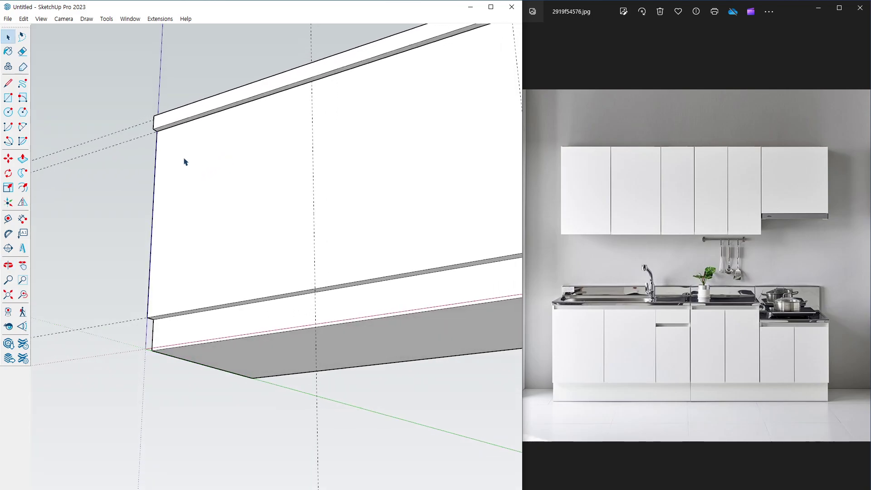
mouse_move(151, 136)
mouse_down()
mouse_move(258, 101)
mouse_move(313, 113)
mouse_move(315, 301)
mouse_move(146, 320)
mouse_move(149, 124)
mouse_up()
key(Escape)
Draw the left door rectangle from the front's top-left corner down to the guide
click(8, 98)
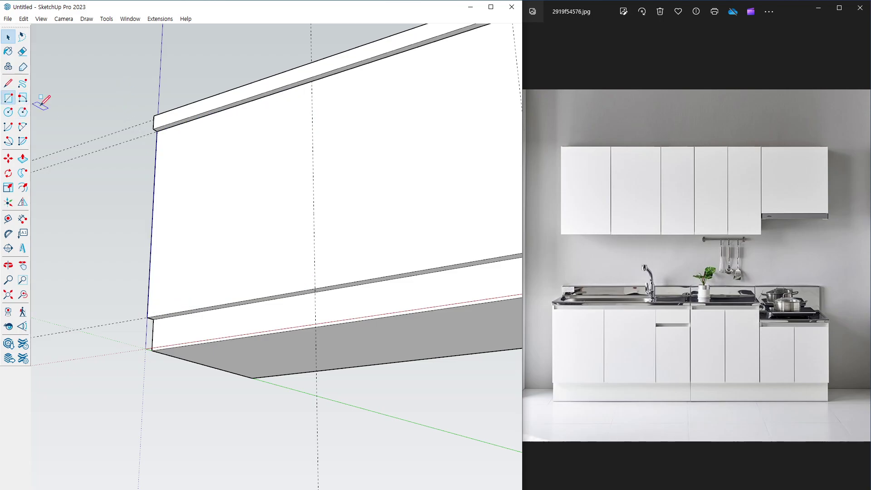
click(157, 132)
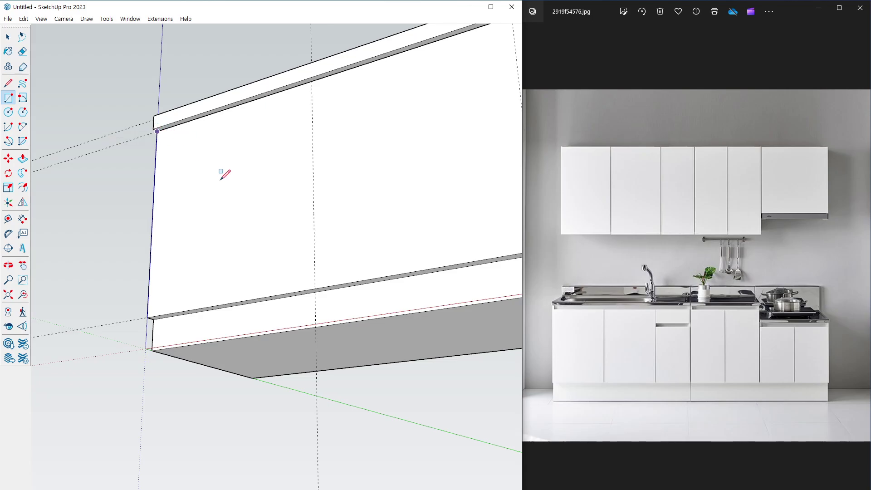
click(315, 288)
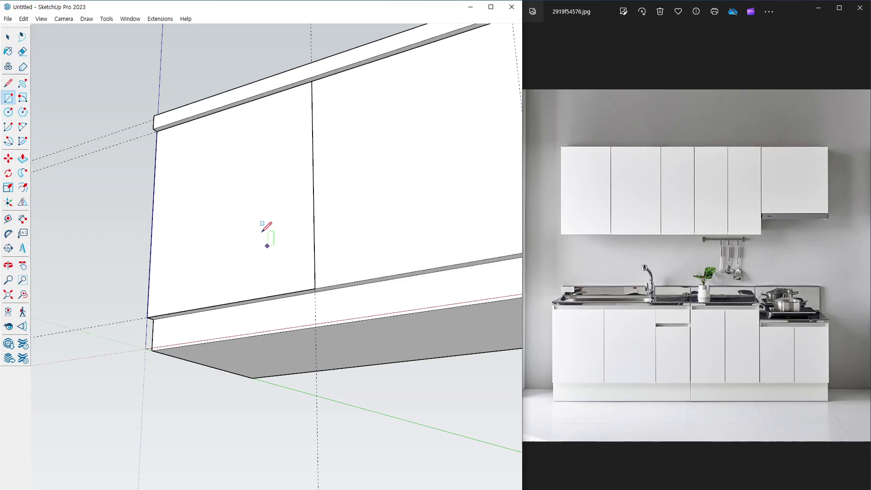
middle_drag(266, 229, 255, 236)
Pull the left door face slightly out from the cabinet front
key(p)
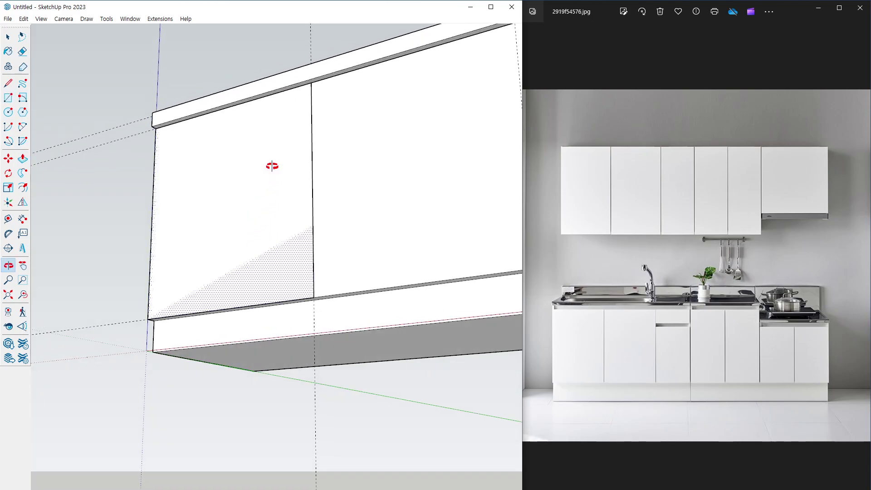
middle_drag(272, 165, 266, 200)
click(266, 200)
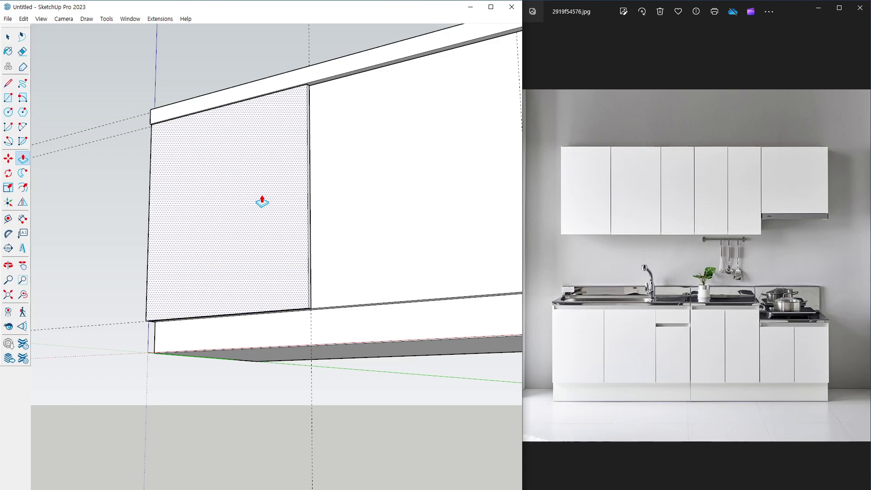
click(262, 201)
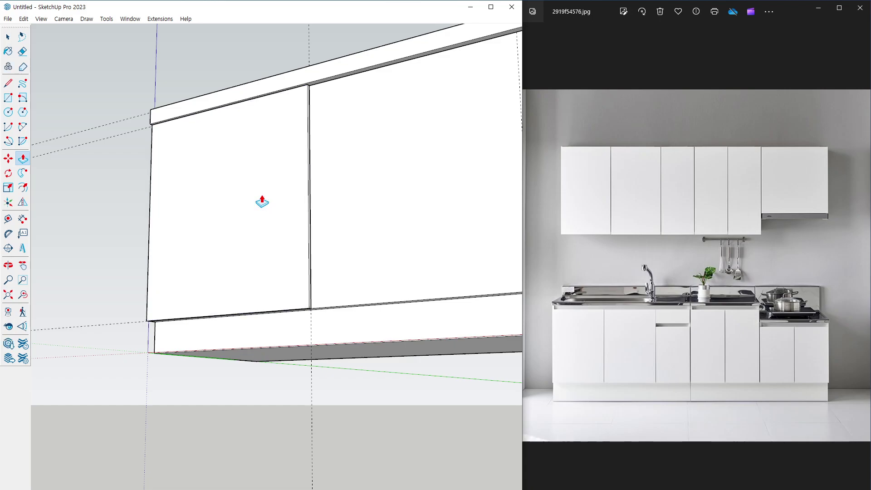
mouse_move(278, 197)
middle_down()
mouse_move(361, 250)
mouse_move(269, 258)
mouse_move(264, 270)
middle_up()
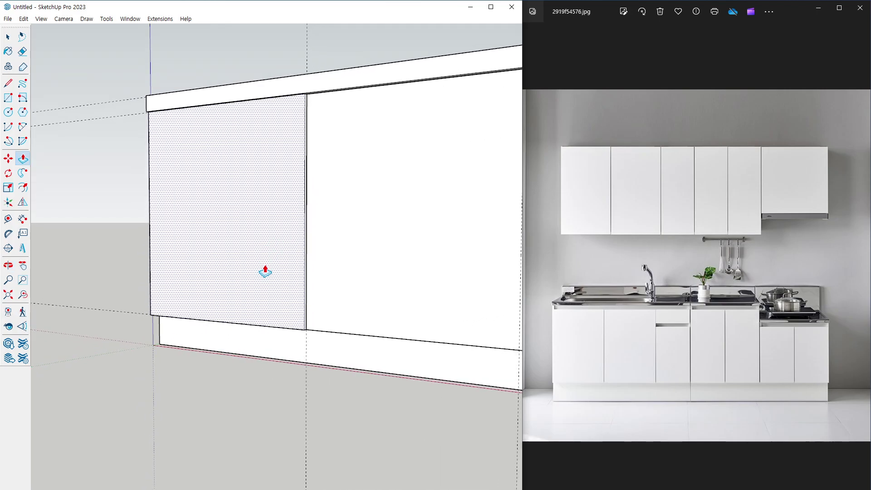
Push in the thin strip between the doors to open a narrow gap
scroll(303, 72, up, 2)
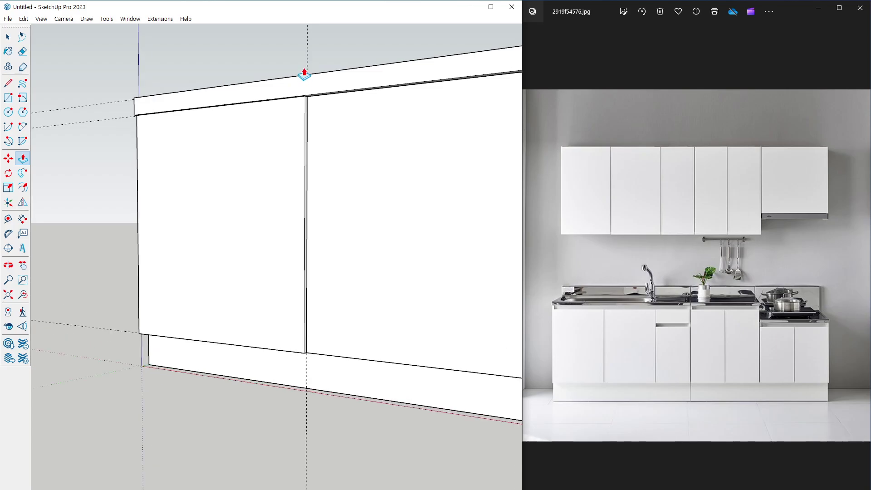
scroll(304, 71, up, 3)
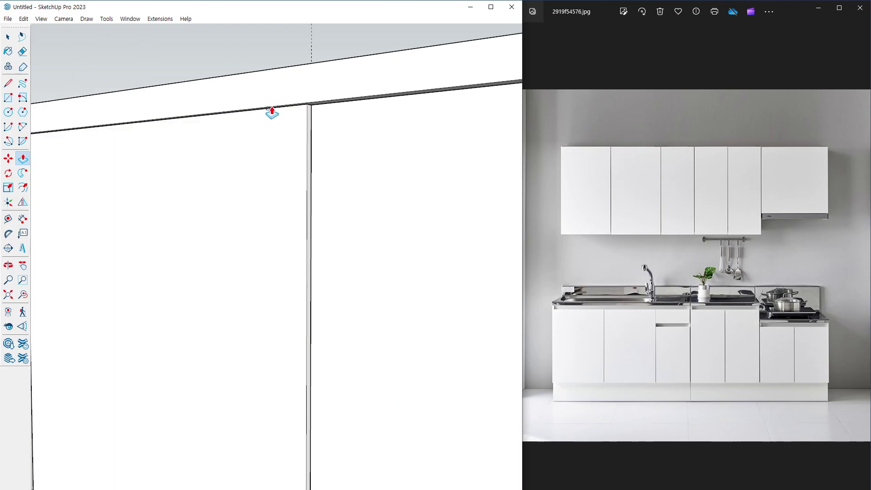
drag(228, 119, 303, 116)
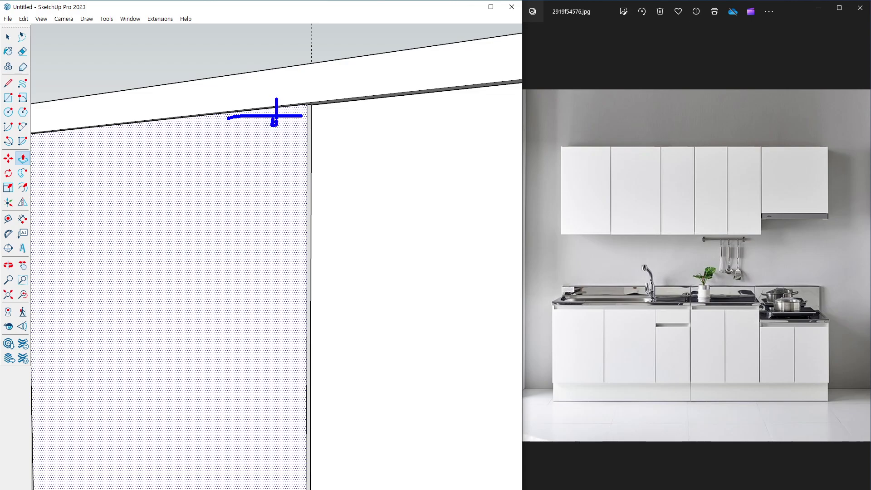
scroll(286, 133, down, 3)
scroll(290, 188, down, 1)
scroll(275, 190, up, 3)
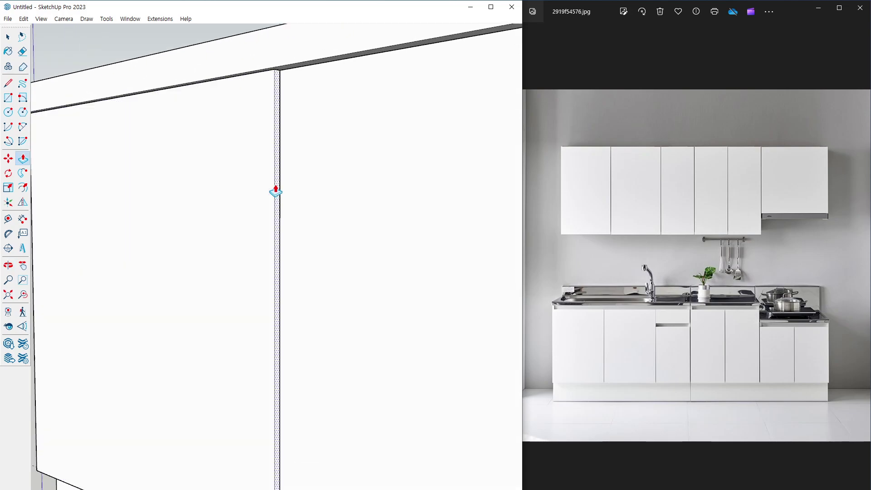
click(278, 191)
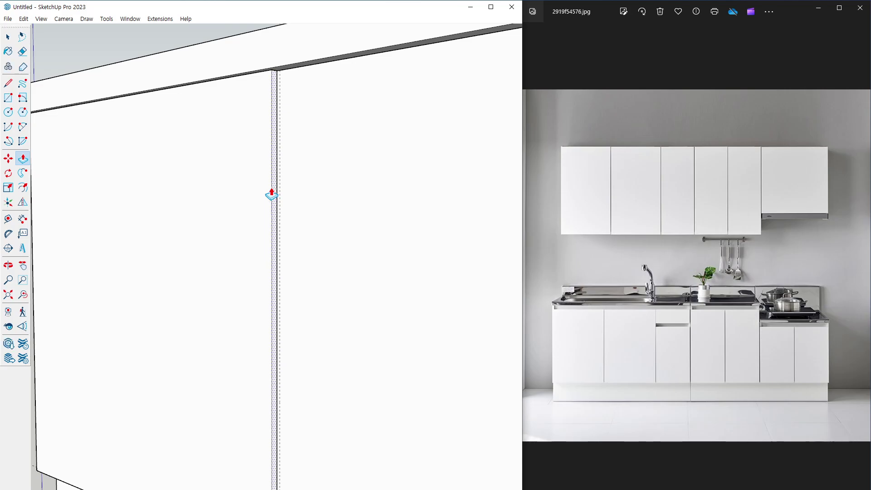
scroll(271, 195, down, 3)
Orbit out to view the whole cabinet with its countertop
mouse_move(245, 176)
middle_down()
mouse_move(245, 232)
mouse_move(341, 336)
mouse_move(301, 379)
middle_up()
scroll(286, 331, up, 3)
scroll(273, 324, up, 2)
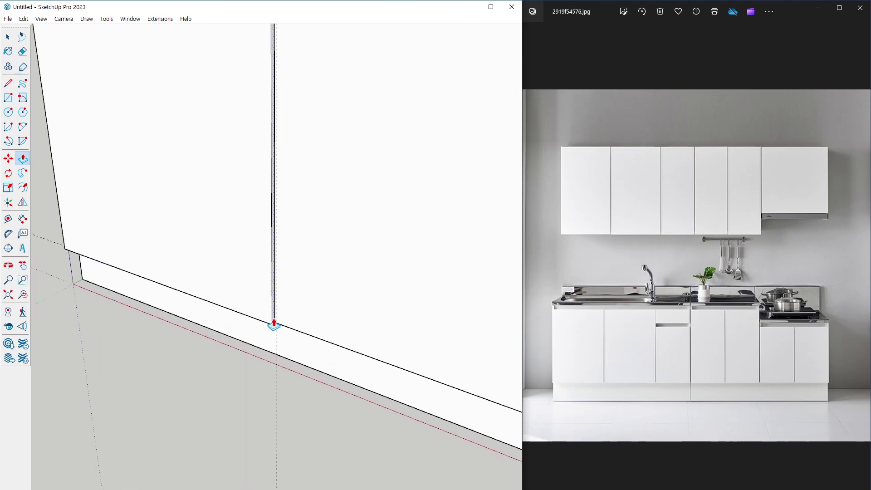
scroll(274, 324, down, 2)
key(space)
scroll(218, 353, down, 3)
middle_drag(208, 317, 213, 292)
Draw a second door rectangle from the door gap's bottom to the cabinet's top edge
scroll(227, 288, up, 3)
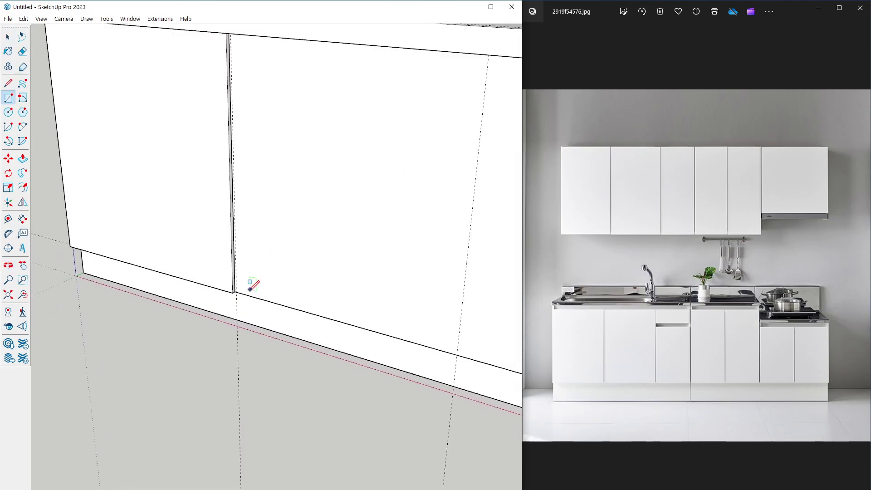
key(r)
scroll(235, 292, up, 2)
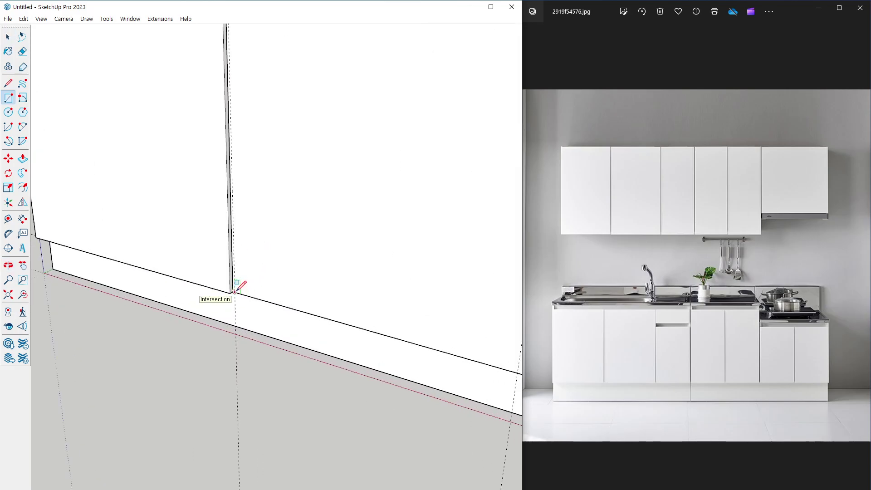
click(233, 292)
scroll(195, 336, down, 2)
scroll(287, 311, down, 2)
scroll(410, 111, up, 3)
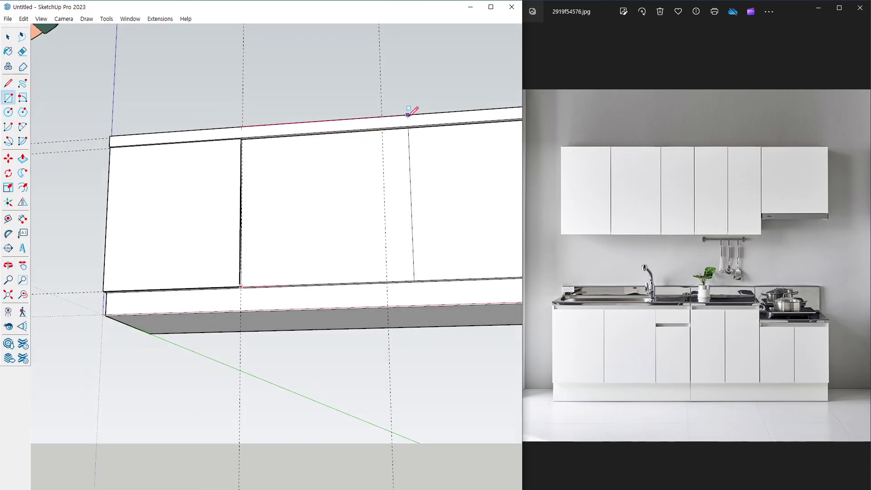
scroll(373, 134, up, 3)
click(364, 132)
scroll(298, 259, down, 1)
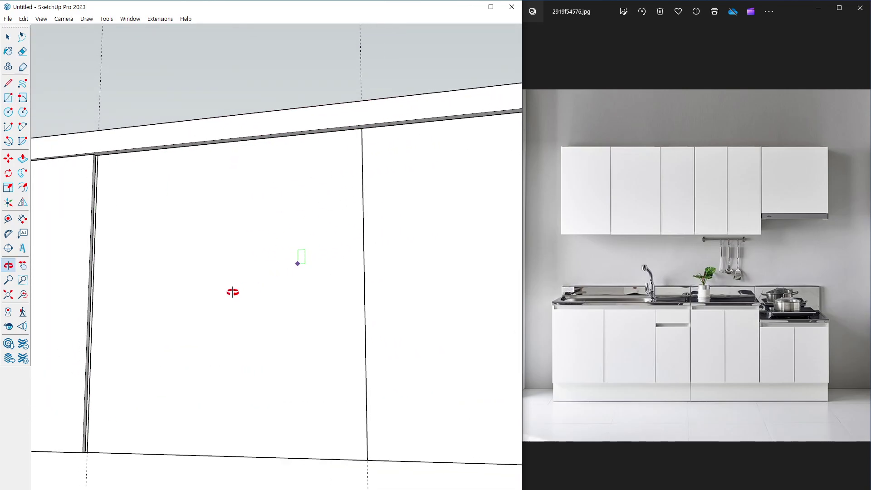
Pull the new rectangle out flush with the first door panel
key(p)
click(204, 268)
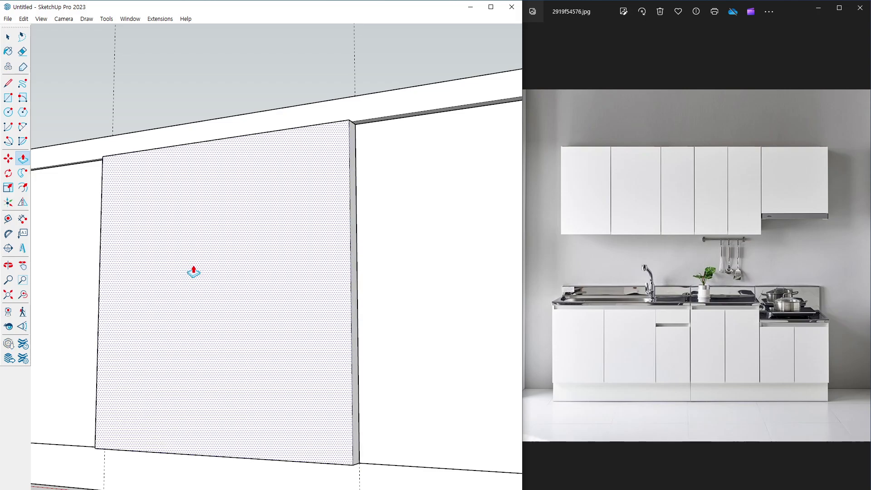
middle_drag(193, 272, 82, 266)
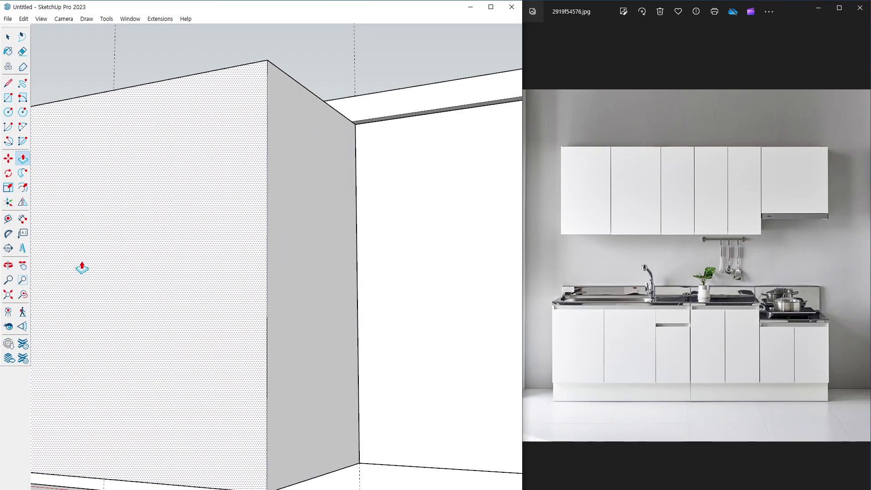
scroll(189, 290, down, 2)
scroll(336, 340, up, 2)
middle_drag(336, 340, 285, 350)
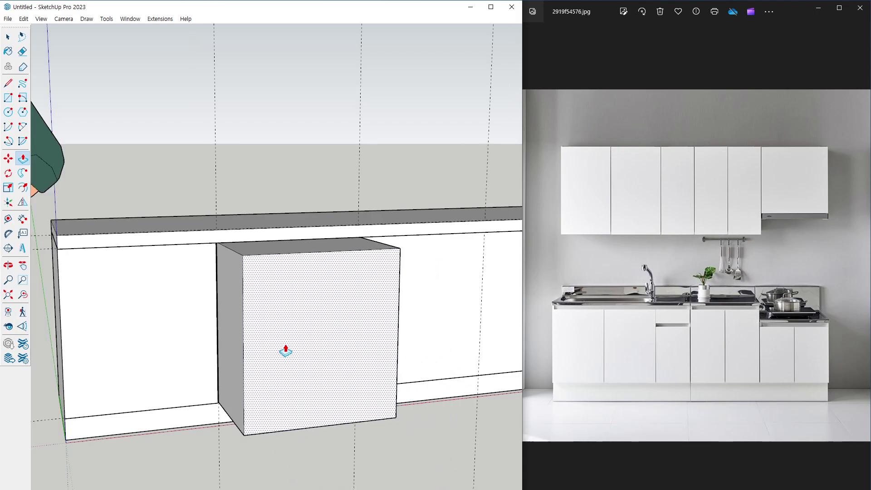
click(165, 352)
scroll(213, 227, up, 3)
Push in the thin strip beside the new panel to form a gap
mouse_move(189, 285)
middle_down()
mouse_move(241, 249)
mouse_move(214, 250)
middle_up()
click(213, 251)
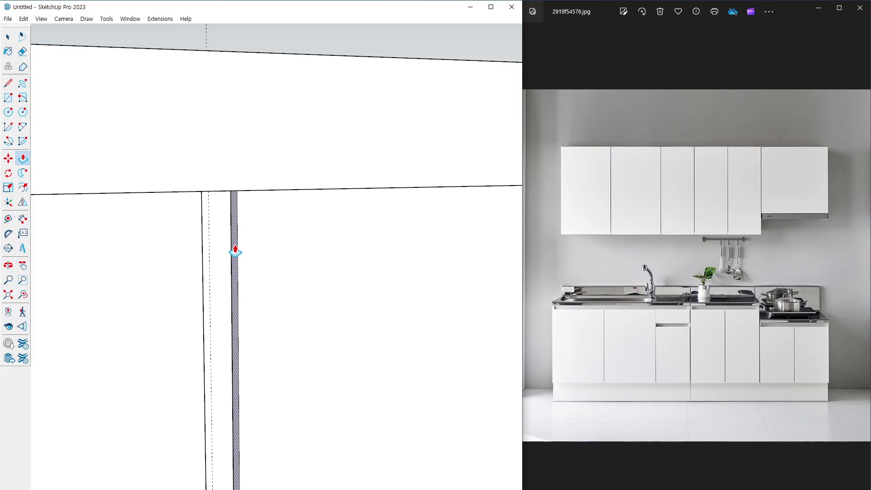
click(235, 251)
mouse_move(171, 150)
middle_down()
mouse_move(224, 241)
mouse_move(198, 249)
mouse_move(262, 358)
middle_up()
key(space)
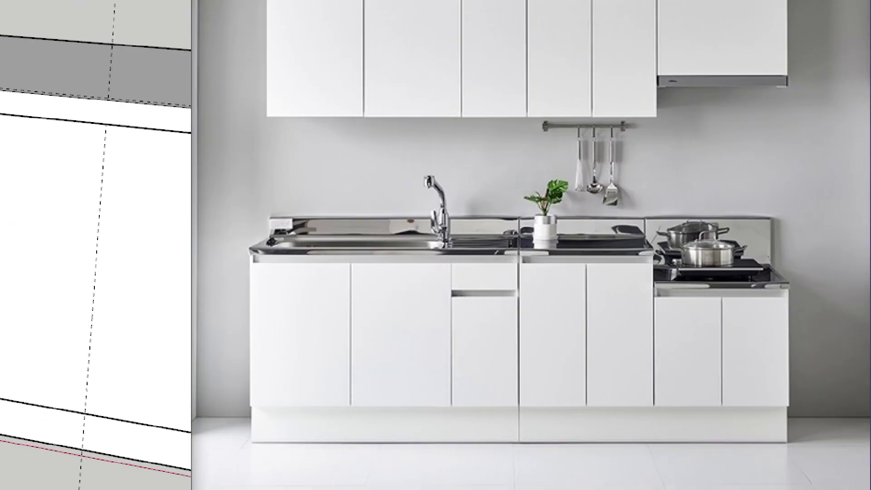
drag(575, 401, 571, 401)
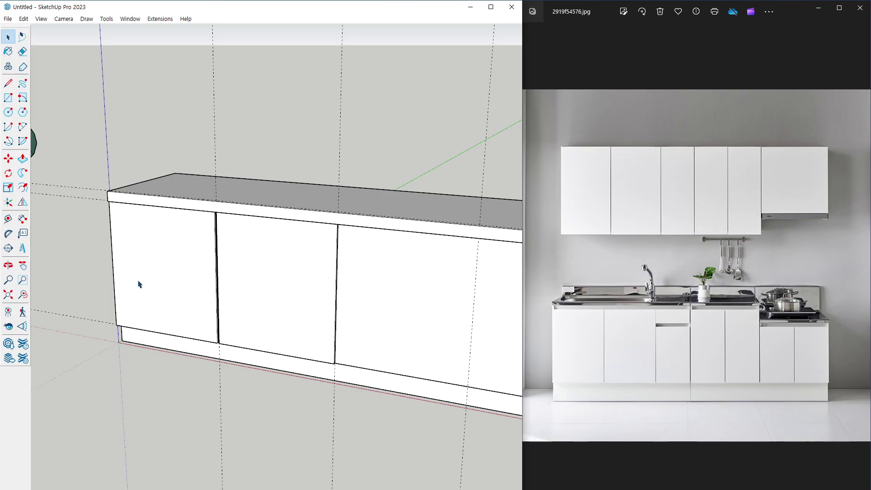
scroll(304, 328, down, 3)
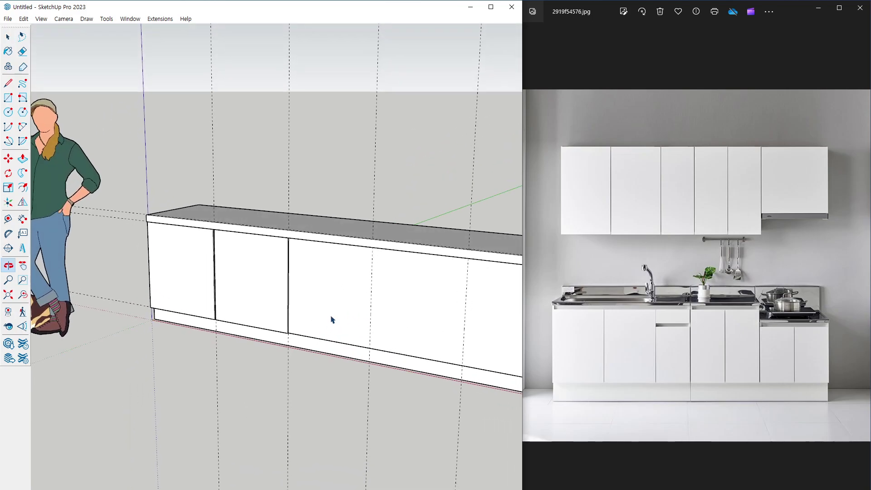
scroll(297, 255, down, 1)
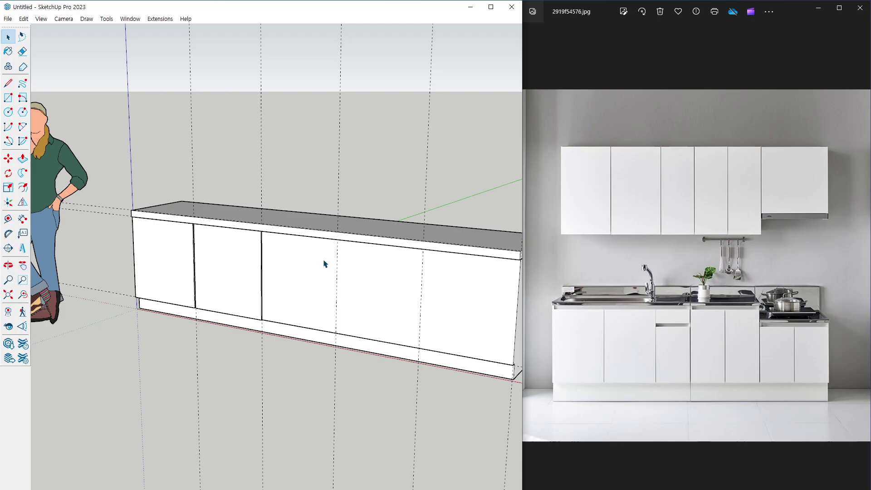
scroll(346, 213, up, 2)
key(m)
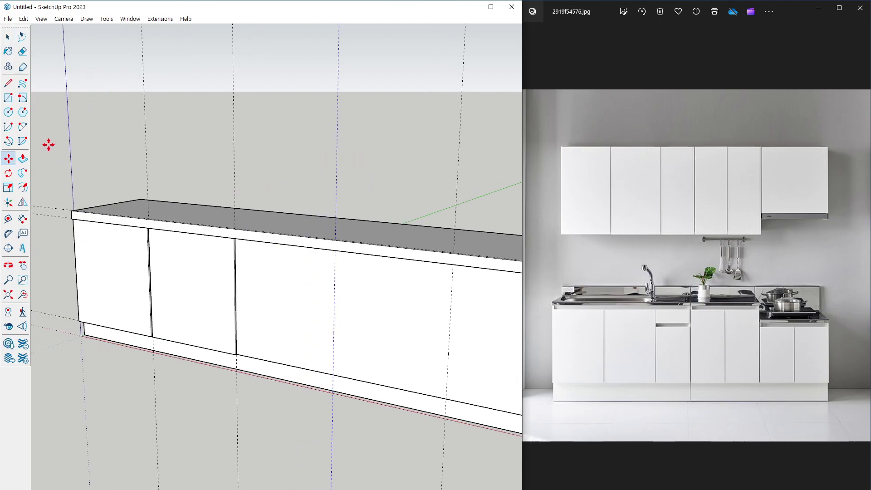
Mark the next door division with a guide parallel to the cabinet edge
click(8, 218)
click(336, 195)
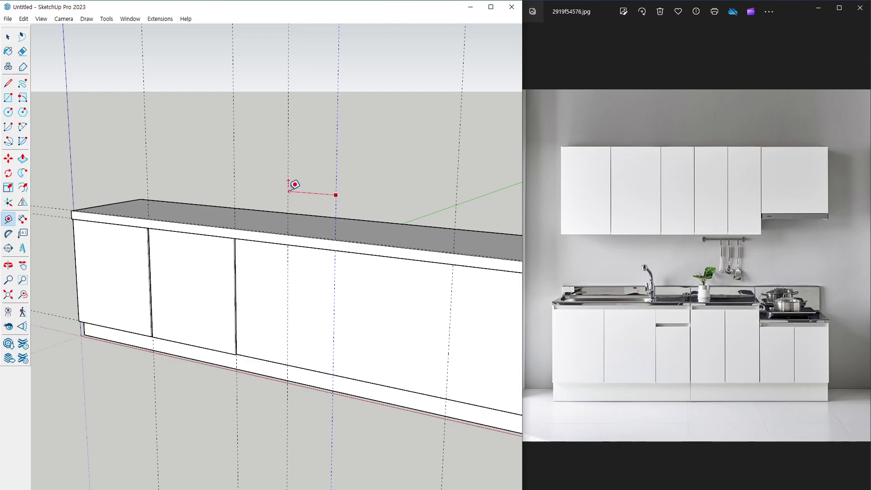
click(289, 190)
middle_drag(252, 301, 292, 289)
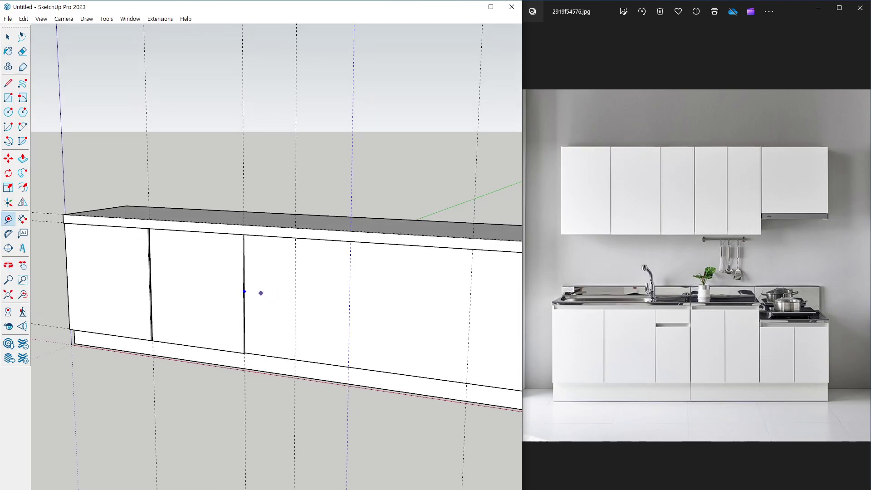
mouse_move(246, 235)
mouse_down()
mouse_move(245, 283)
mouse_move(297, 272)
mouse_move(245, 235)
mouse_move(279, 248)
mouse_up()
mouse_move(249, 292)
mouse_down()
mouse_move(279, 293)
mouse_move(287, 349)
mouse_move(247, 348)
mouse_move(247, 295)
mouse_move(278, 303)
mouse_up()
click(277, 315)
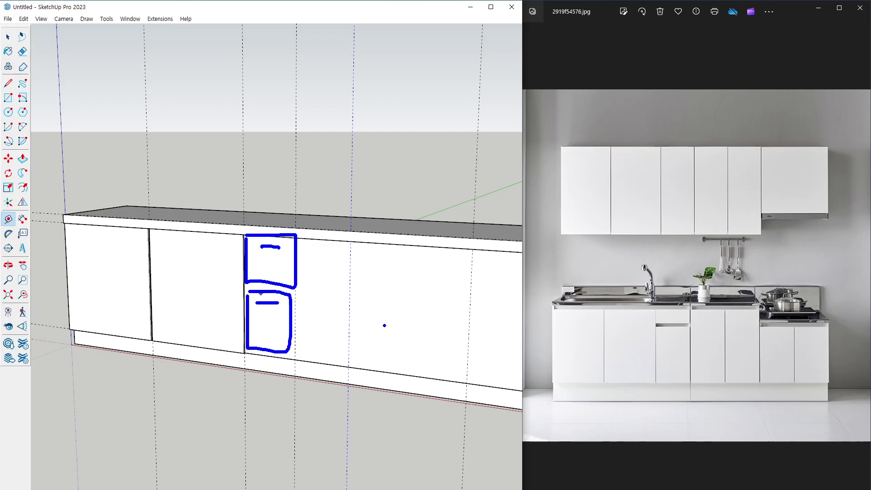
key(Escape)
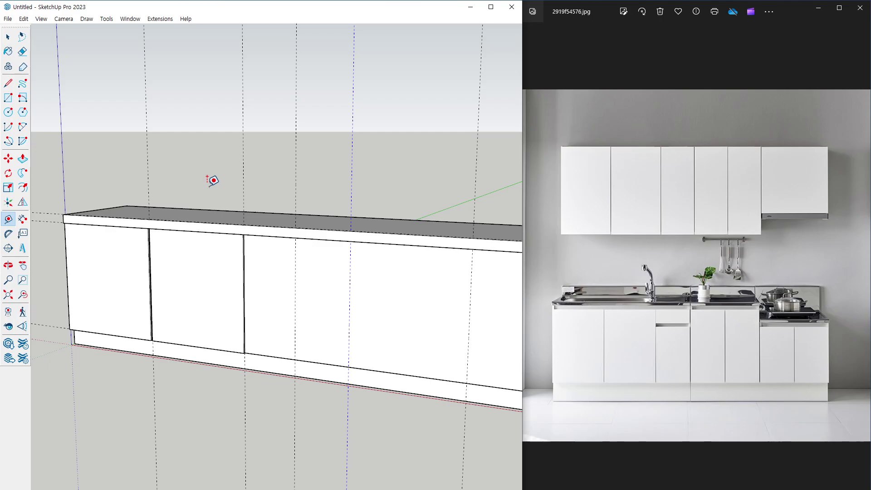